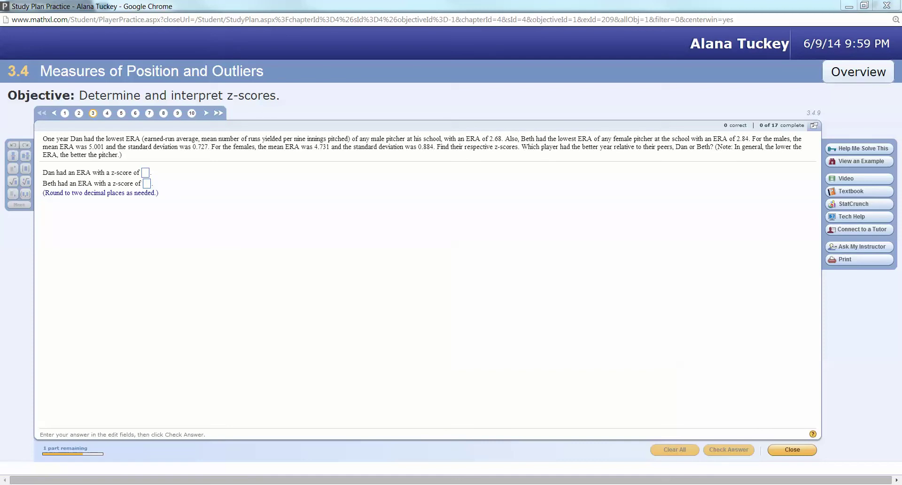
# Step: Open the worked example for the ERA z-score exercise and enlarge its window to fill the page
pyautogui.click(861, 161)
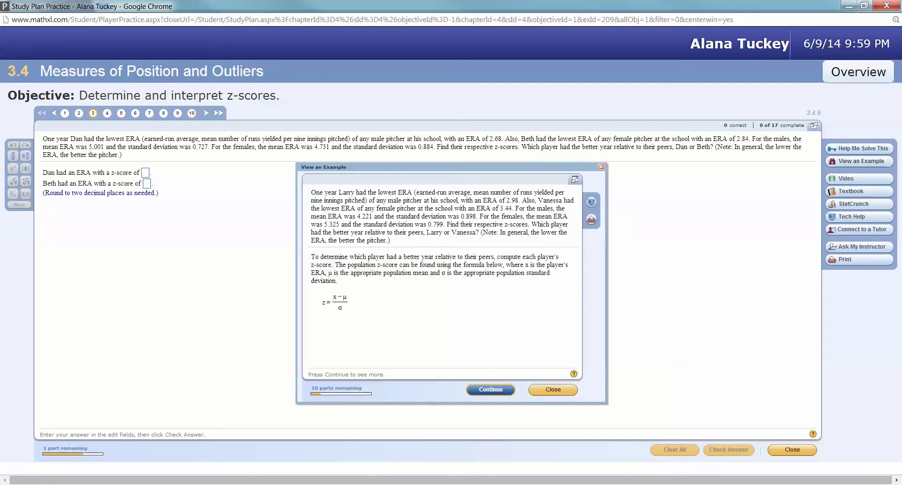
pyautogui.click(574, 179)
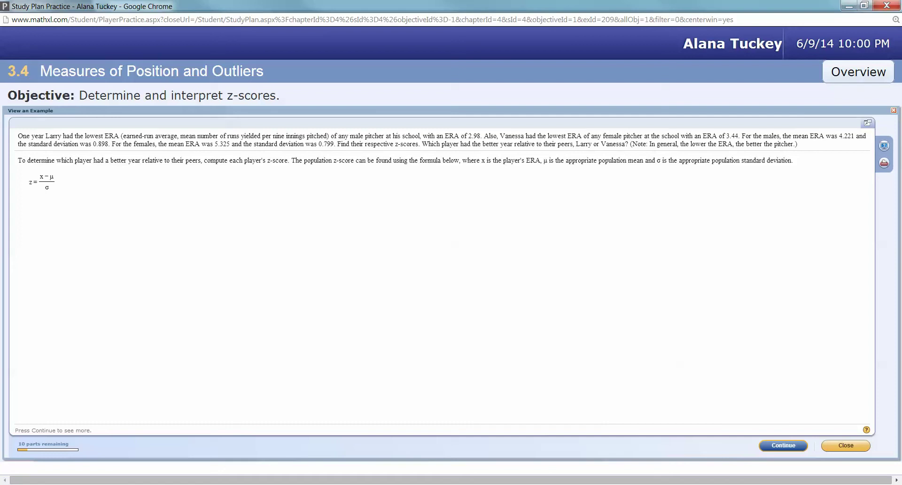
# Step: Switch to the blank Excel workbook and enter the example's male pitcher's name in A1 and his ERA 2.98 in B1
pyautogui.moveTo(180, 484)
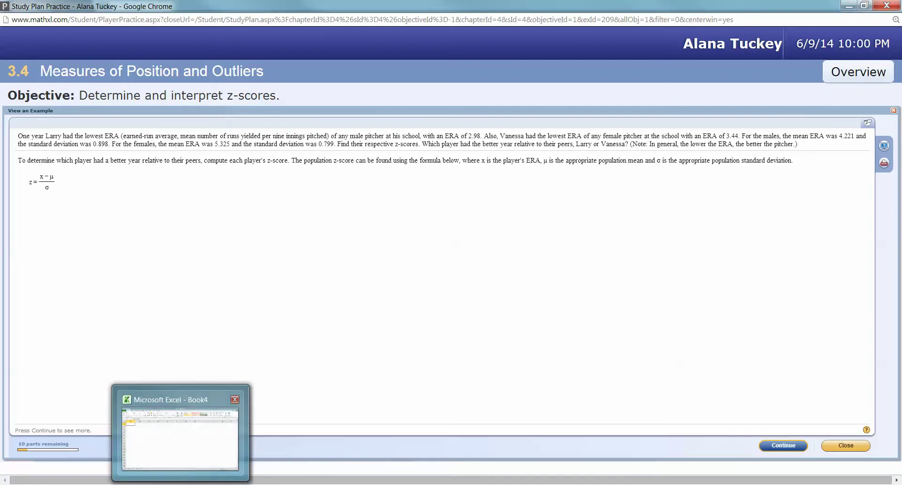
pyautogui.moveTo(180, 438)
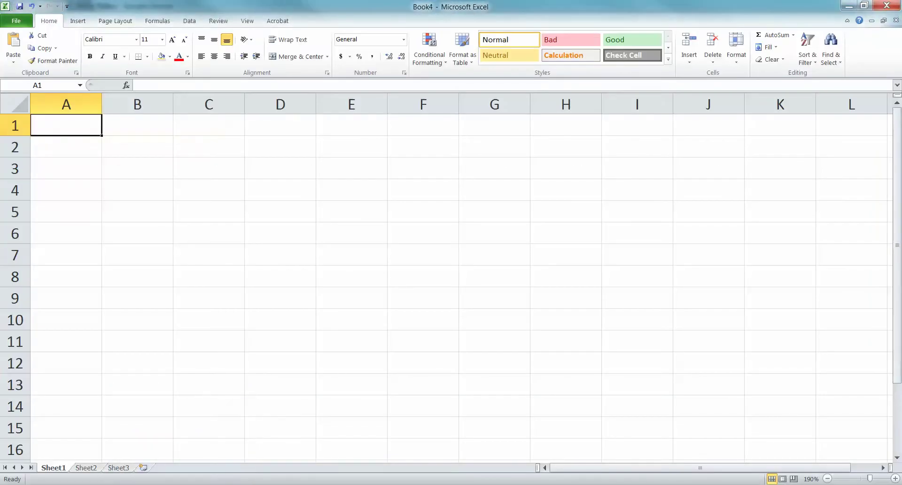
pyautogui.write('Larry')
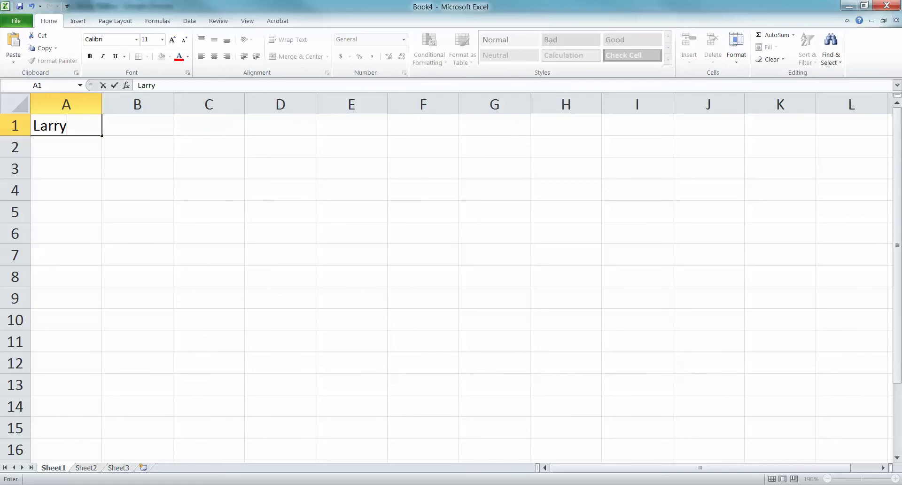
pyautogui.press('Tab')
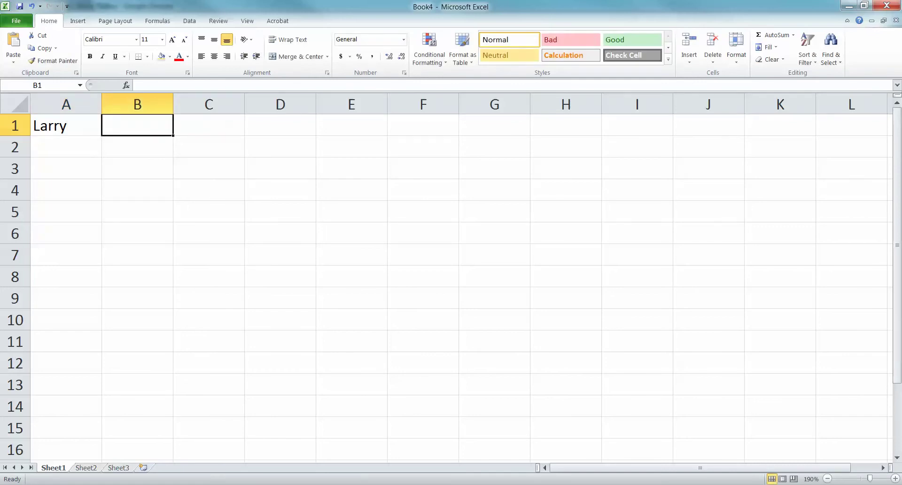
pyautogui.write('2.98')
pyautogui.press('Return')
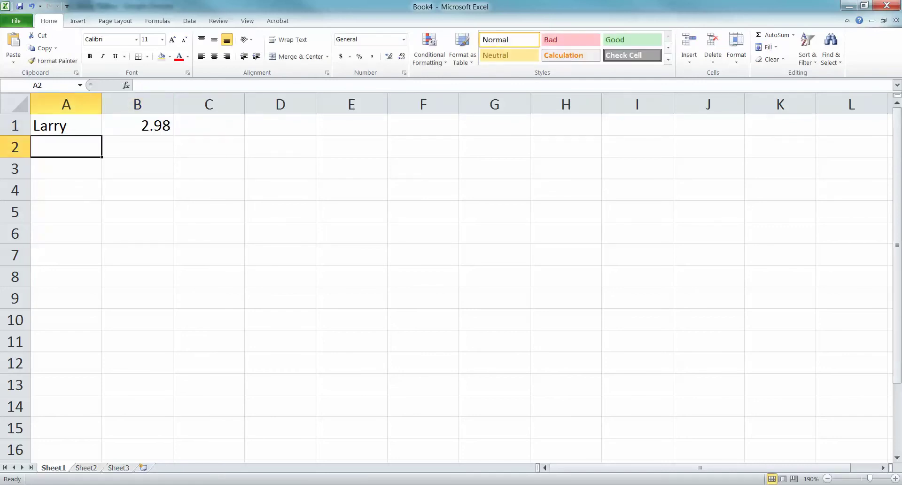
# Step: Label A2 "Mean", shrink the workbook window to reveal the example text, and enter 4.221 in B2
pyautogui.write('Mean')
pyautogui.press('Tab')
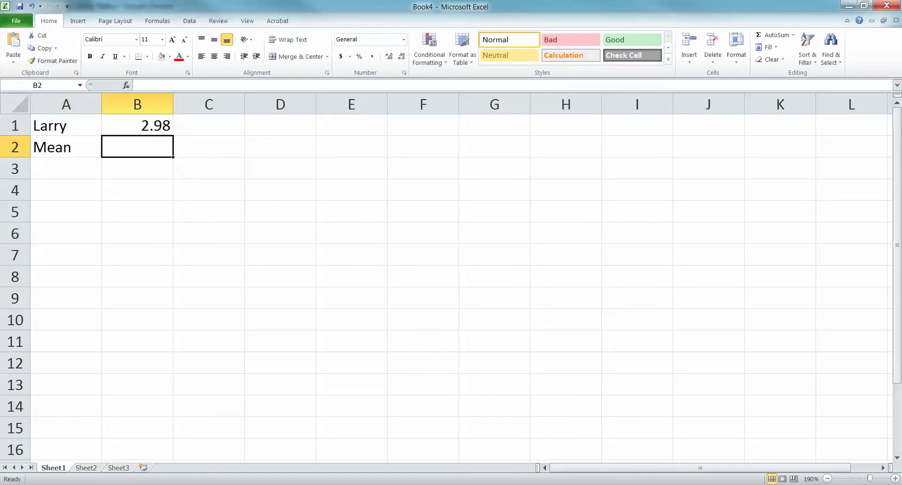
pyautogui.click(863, 5)
pyautogui.moveTo(746, 11); pyautogui.dragTo(190, 15)
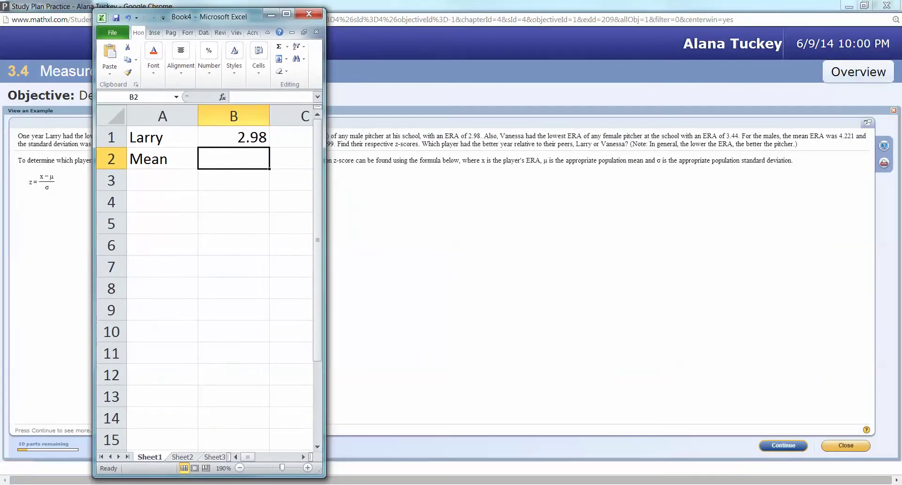
pyautogui.write('4.221')
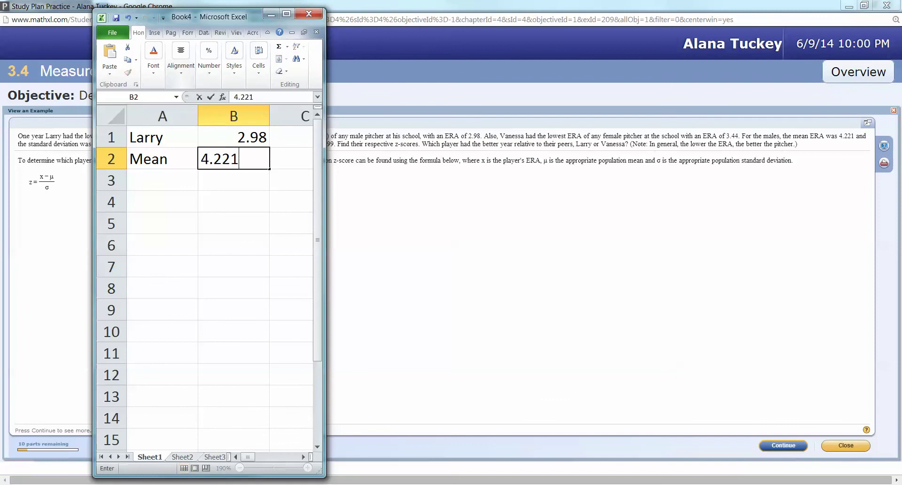
pyautogui.press('Return')
# Step: Move the workbook window aside, label A3 "St. Dev." and enter 0.898 in B3
pyautogui.moveTo(190, 15); pyautogui.dragTo(300, 22)
pyautogui.write('0.')
pyautogui.press('BackSpace')
pyautogui.press('BackSpace')
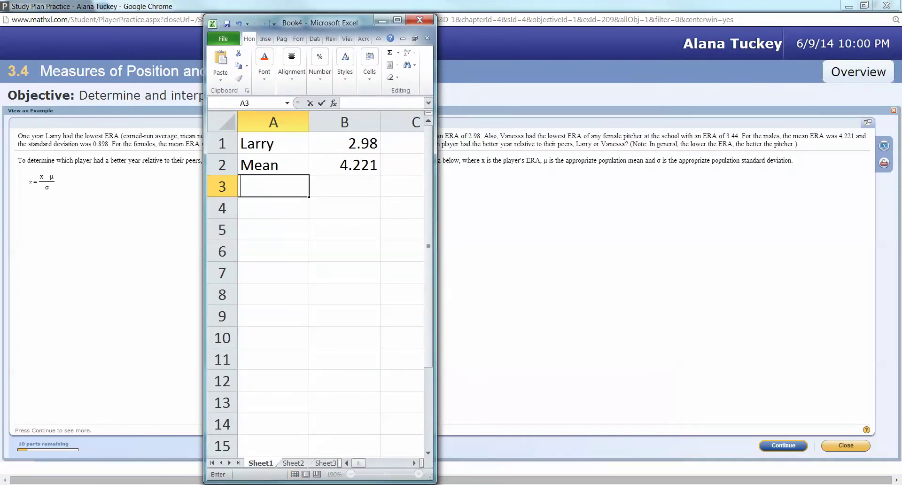
pyautogui.write('St. Dev.')
pyautogui.press('Tab')
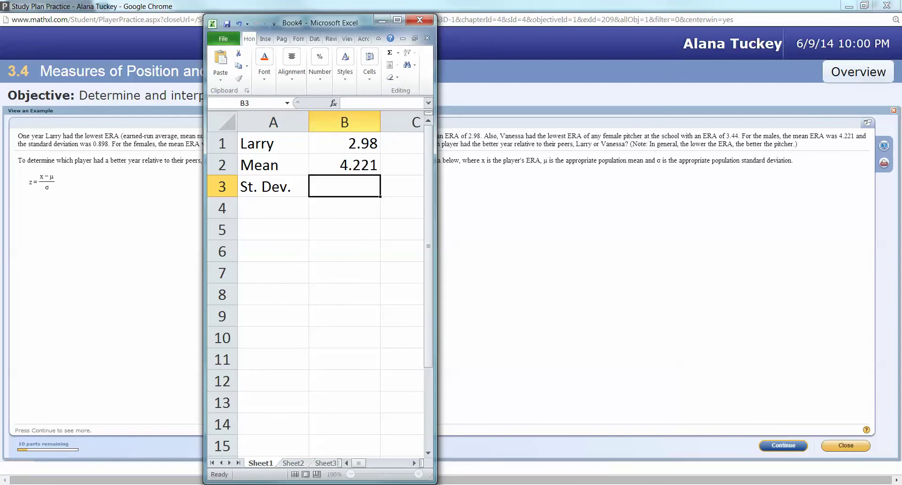
pyautogui.write('0.898')
pyautogui.press('Return')
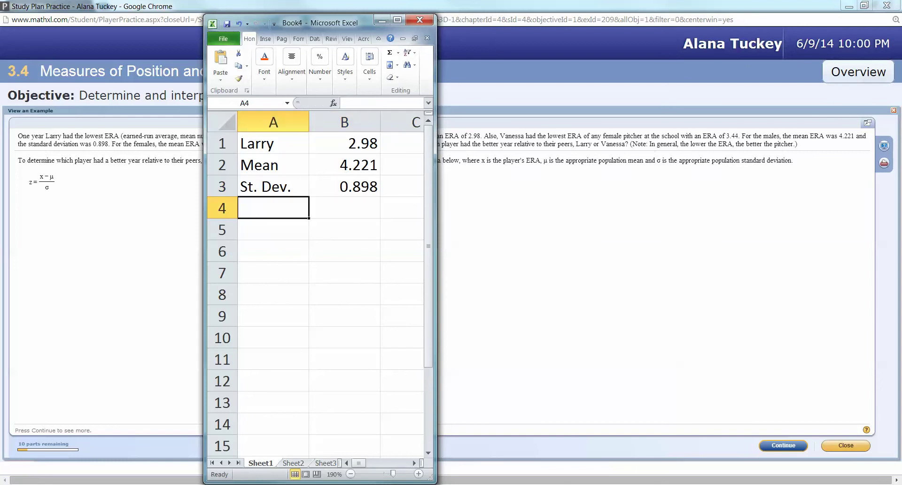
# Step: Widen the workbook window and enter the female pitcher's name in C1 and her ERA 3.44 in D1
pyautogui.moveTo(435, 263); pyautogui.dragTo(591, 263)
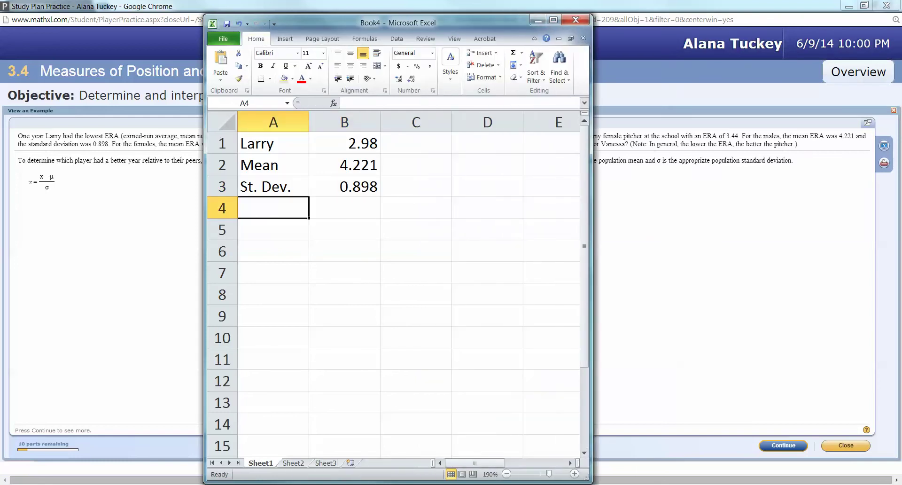
pyautogui.click(416, 142)
pyautogui.write('Vanessa')
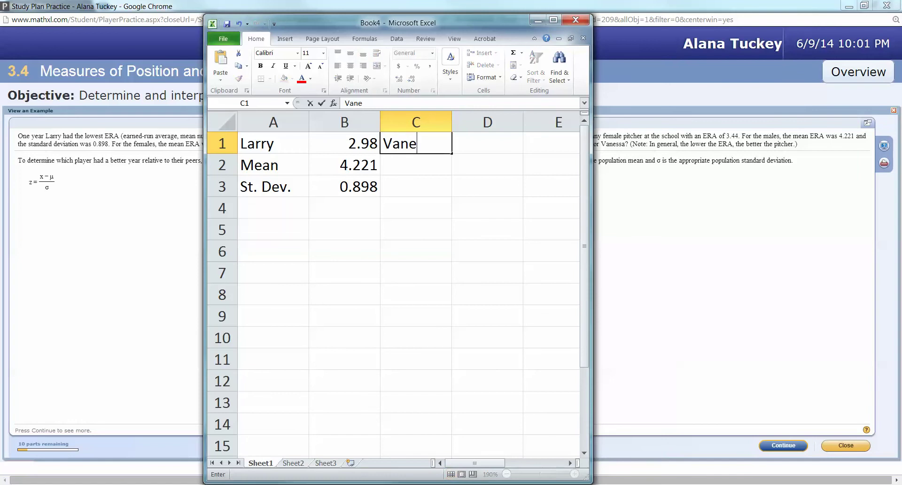
pyautogui.press('Return')
pyautogui.press('Right')
pyautogui.press('Up')
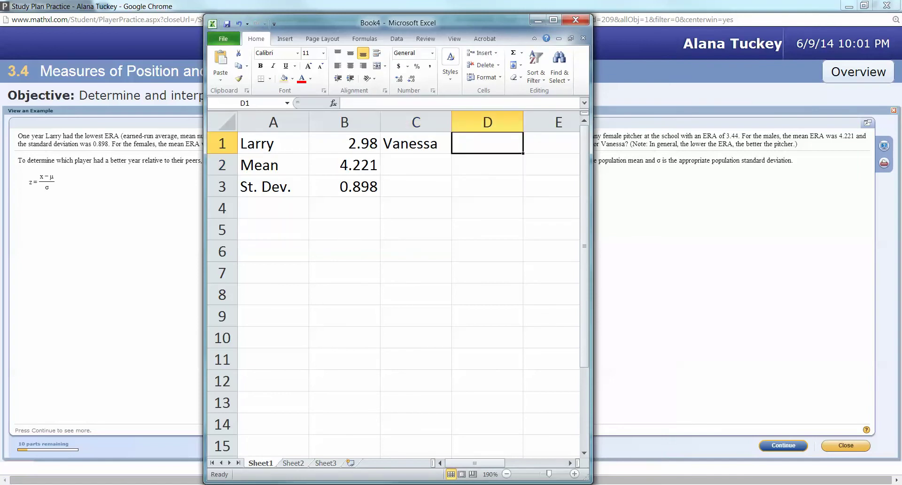
pyautogui.write('3.44')
pyautogui.press('Return')
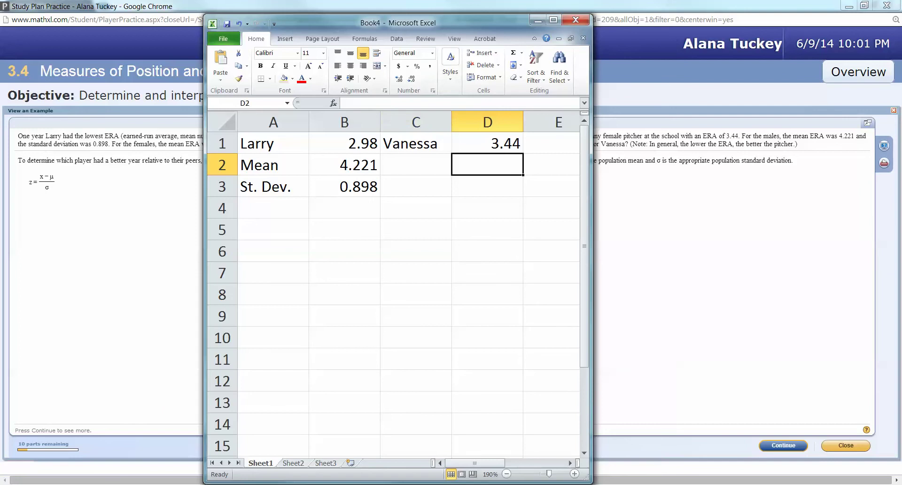
# Step: Enter the female mean 5.325 in D2 and standard deviation 0.799 in D3, and maximize the workbook window
pyautogui.moveTo(423, 23); pyautogui.dragTo(526, 32)
pyautogui.write('5.325')
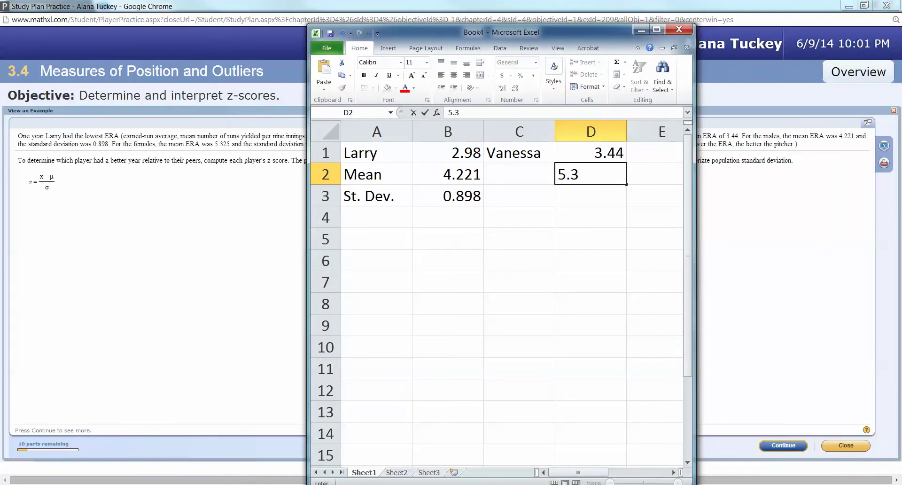
pyautogui.press('Return')
pyautogui.moveTo(526, 32); pyautogui.dragTo(658, 21)
pyautogui.write('0.799')
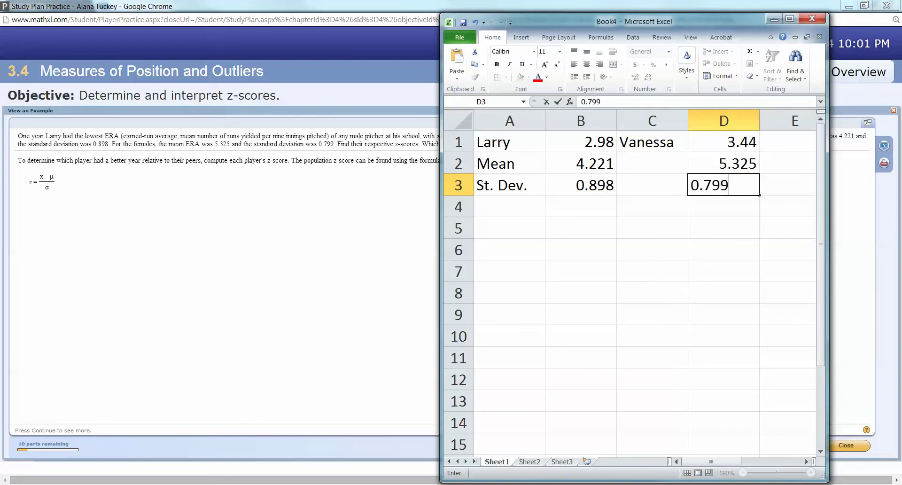
pyautogui.press('Return')
pyautogui.click(789, 18)
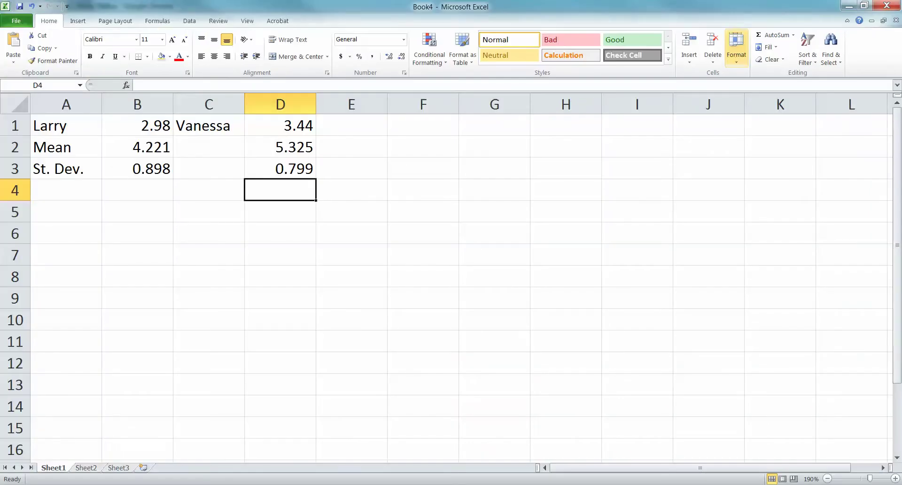
# Step: Change the label in A2 to "Male Mean" and the label in A3 to "Male St.Dev."
pyautogui.click(66, 147)
pyautogui.write('Male Mean')
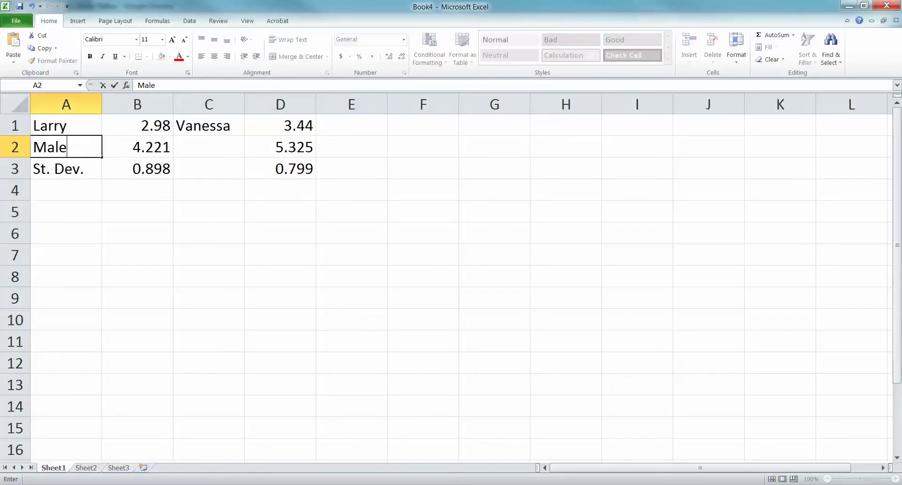
pyautogui.press('Return')
pyautogui.write('Male St.d')
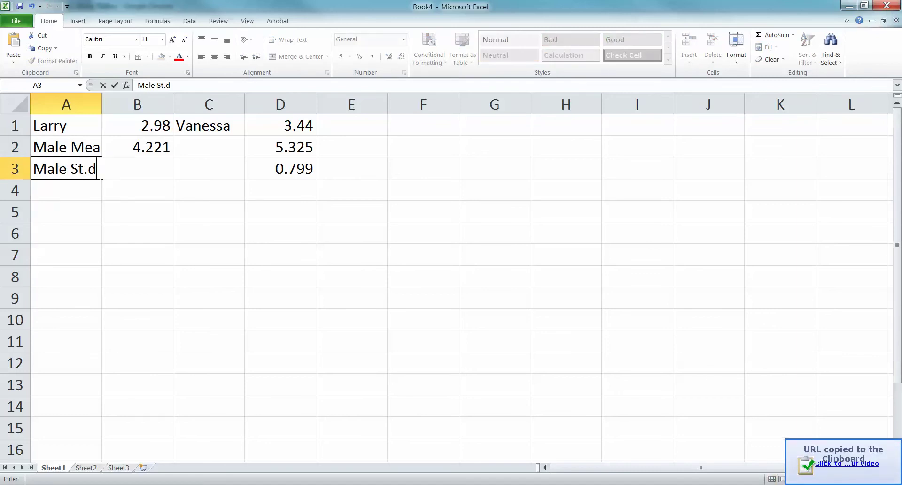
pyautogui.press('BackSpace')
pyautogui.write('Dev.')
pyautogui.press('Tab')
# Step: Copy the two labels from A2:A3 to C2:C3 and auto-fit the width of all columns
pyautogui.moveTo(66, 147); pyautogui.dragTo(66, 169)
pyautogui.hotkey('ctrl', 'c')
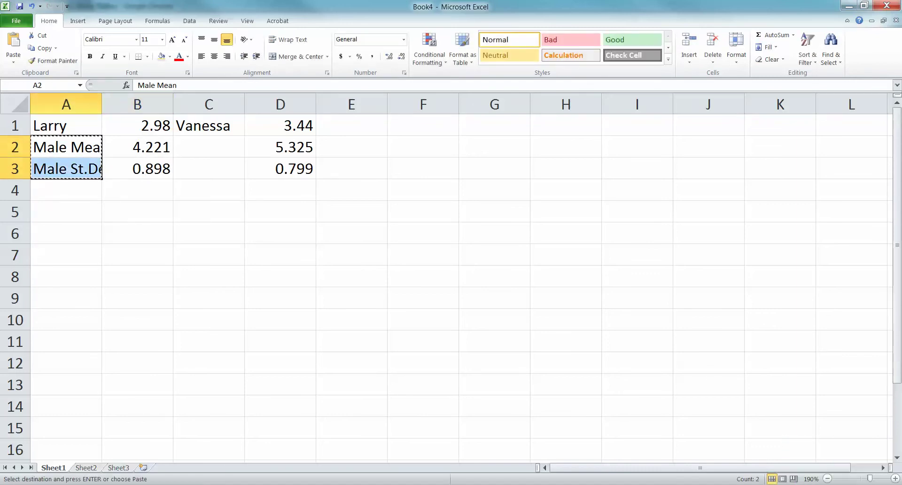
pyautogui.click(209, 147)
pyautogui.hotkey('ctrl', 'v')
pyautogui.click(15, 104)
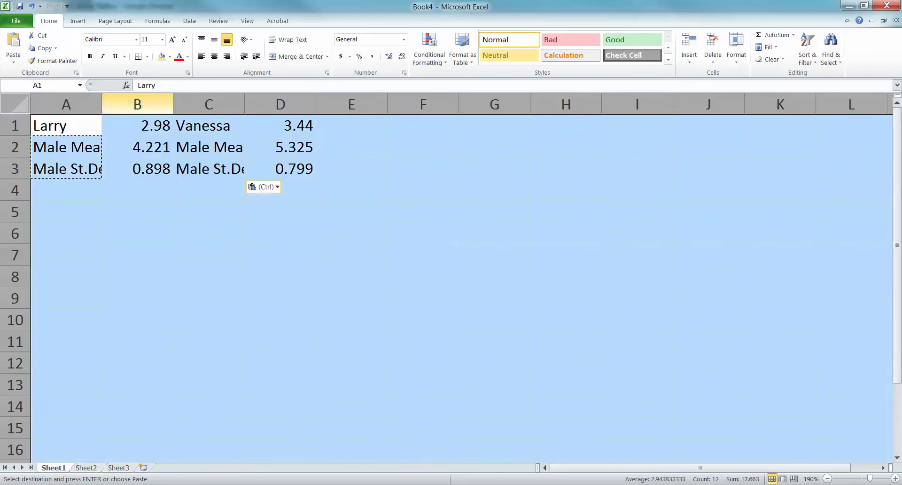
pyautogui.doubleClick(102, 104)
pyautogui.click(147, 169)
# Step: Change the label in C2 to "Female Mean" and in C3 to "Female St.Dev.", and auto-fit column C
pyautogui.click(218, 147)
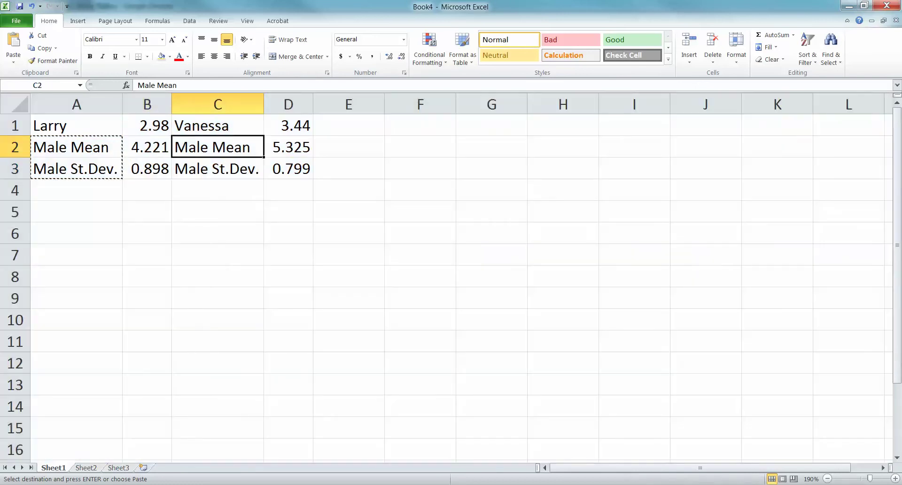
pyautogui.write('Fm')
pyautogui.press('BackSpace')
pyautogui.write('emale Mean')
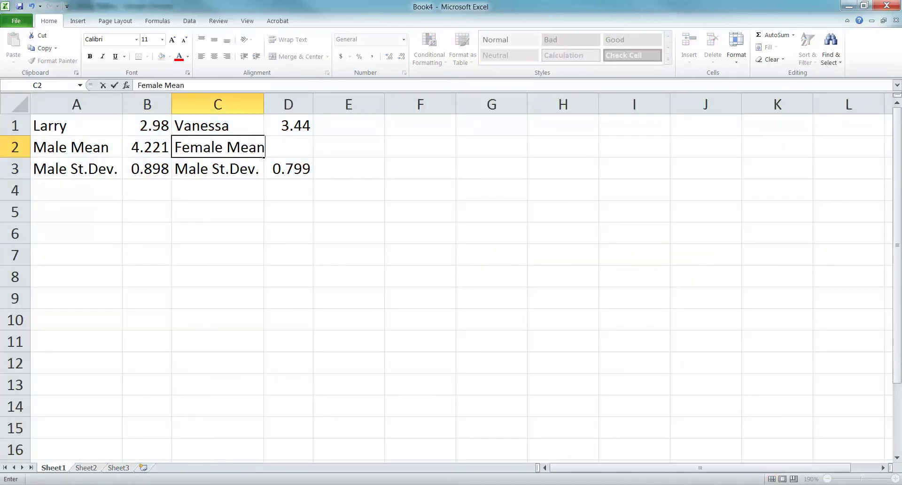
pyautogui.press('Return')
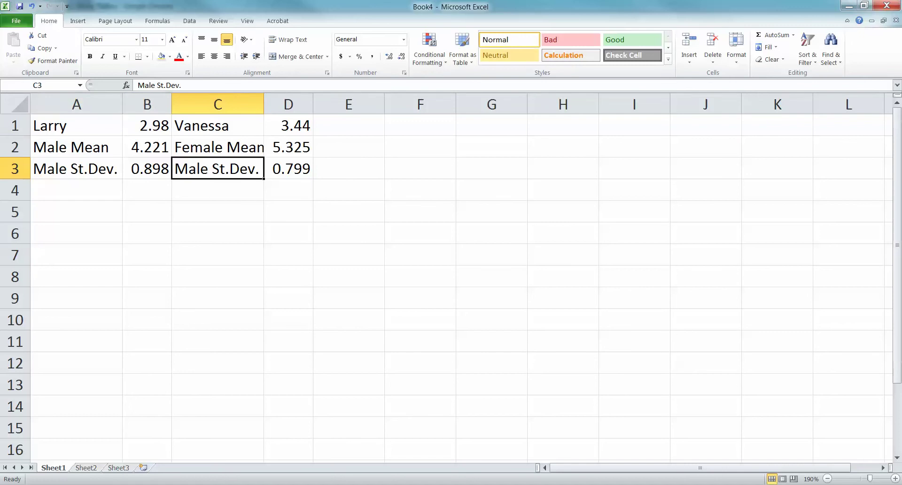
pyautogui.click(141, 85)
pyautogui.press('BackSpace')
pyautogui.write('Fem')
pyautogui.press('Return')
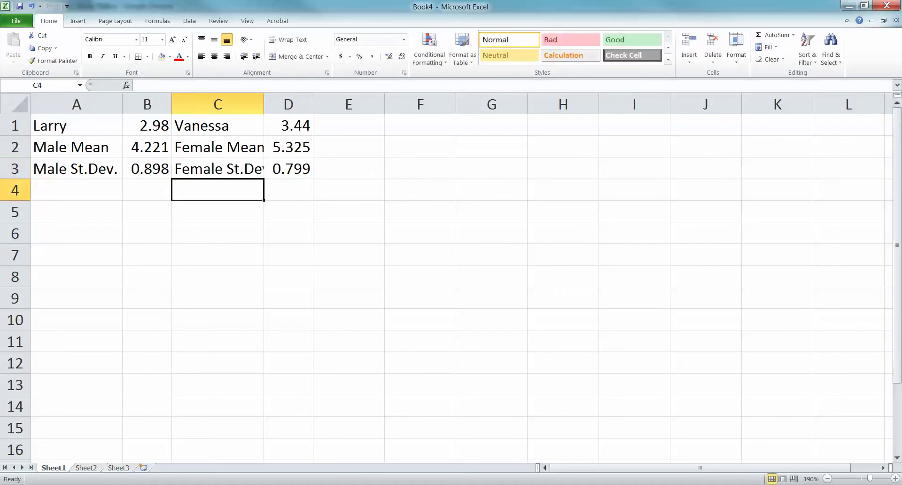
pyautogui.doubleClick(264, 104)
pyautogui.click(218, 168)
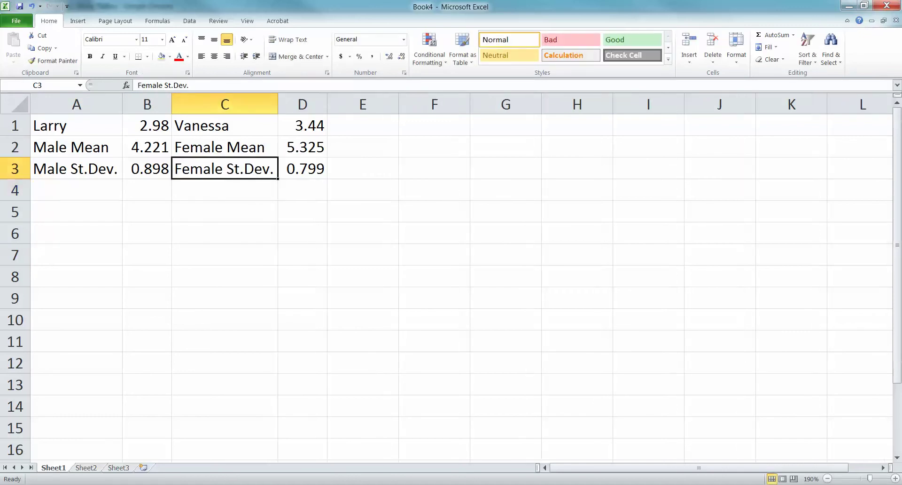
pyautogui.click(147, 233)
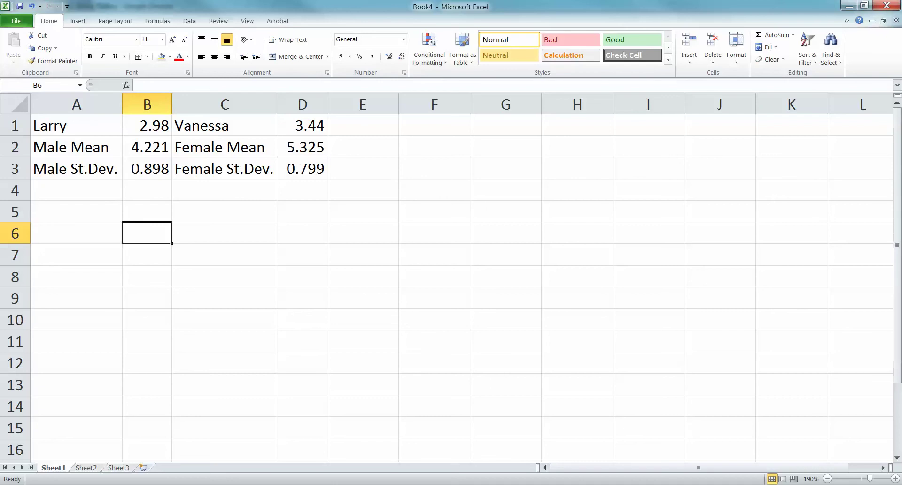
pyautogui.moveTo(75, 125); pyautogui.dragTo(305, 168)
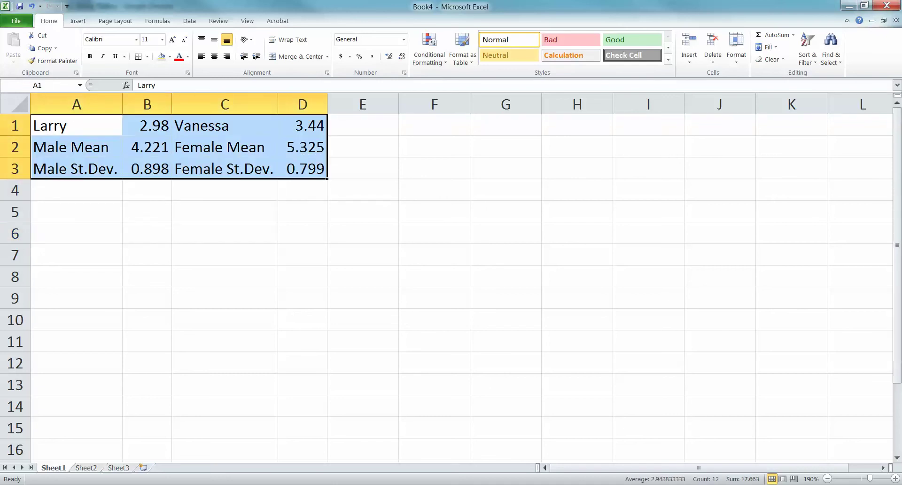
pyautogui.click(76, 168)
# Step: Enter the label "z-score" in cell A5 and move on to B5
pyautogui.click(77, 211)
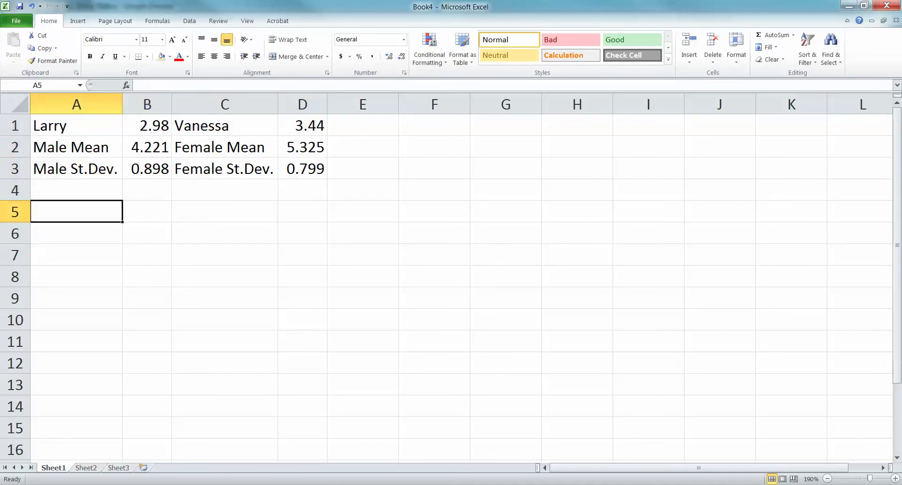
pyautogui.write('z=')
pyautogui.press('BackSpace')
pyautogui.write('s')
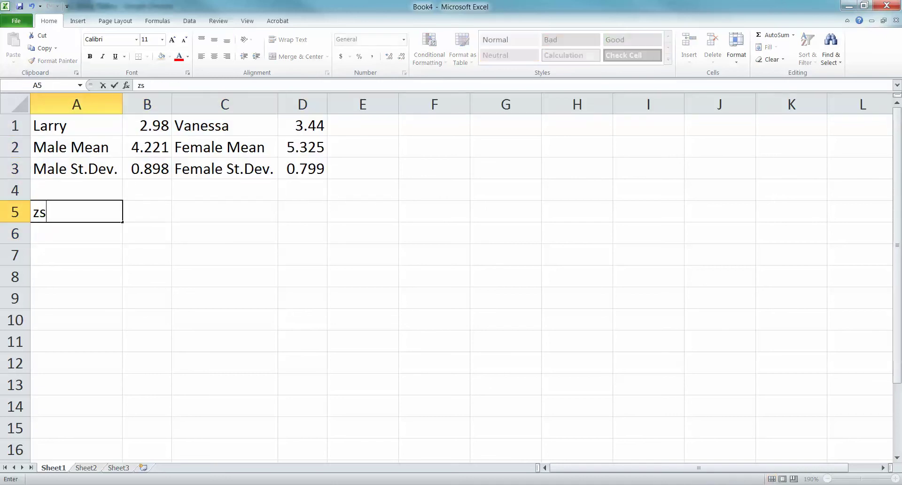
pyautogui.press('BackSpace')
pyautogui.write('-score')
pyautogui.press('Tab')
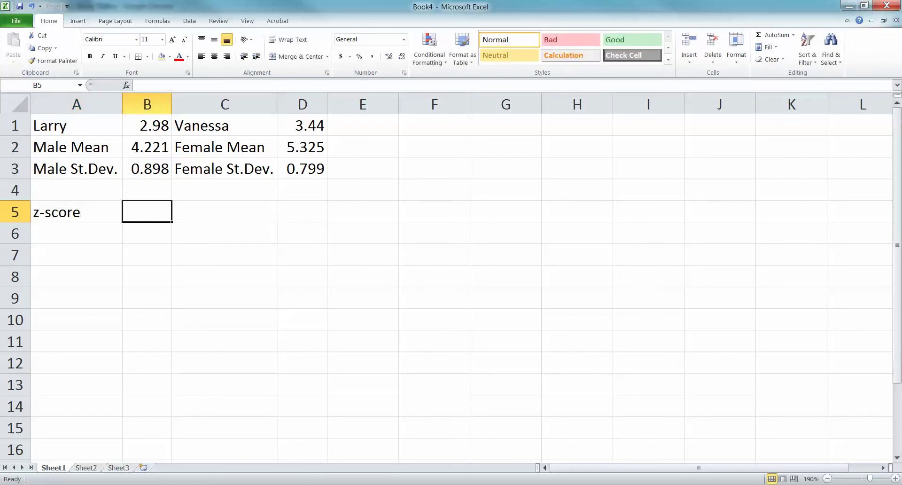
# Step: Switch to the Chapter 3 video notes in Word to review the population z-score formula
pyautogui.hotkey('alt', 'Tab')
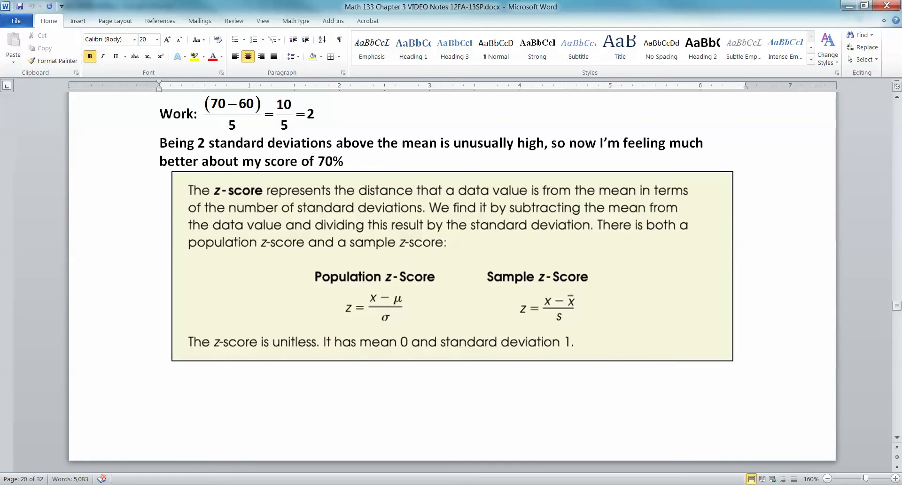
# Step: Switch back to the Excel worksheet and enter the formula =(B1-B2)/B3 in cell B5
pyautogui.hotkey('alt', 'Tab')
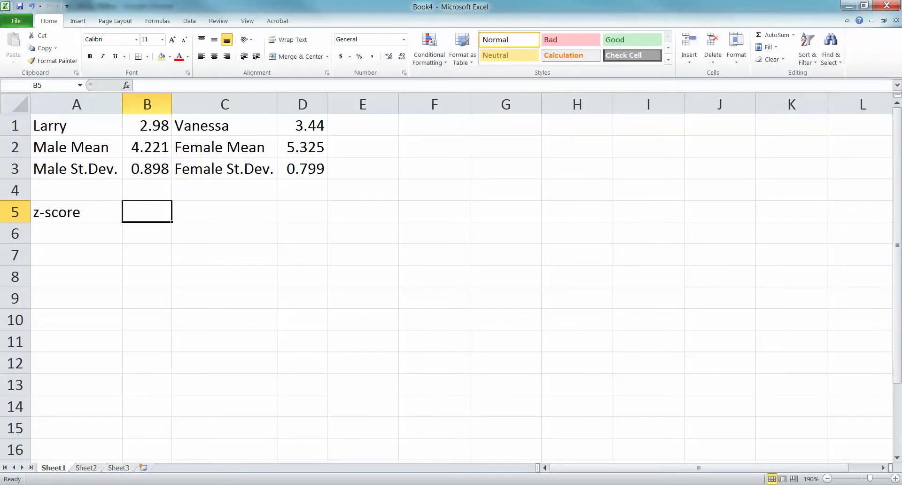
pyautogui.write('=')
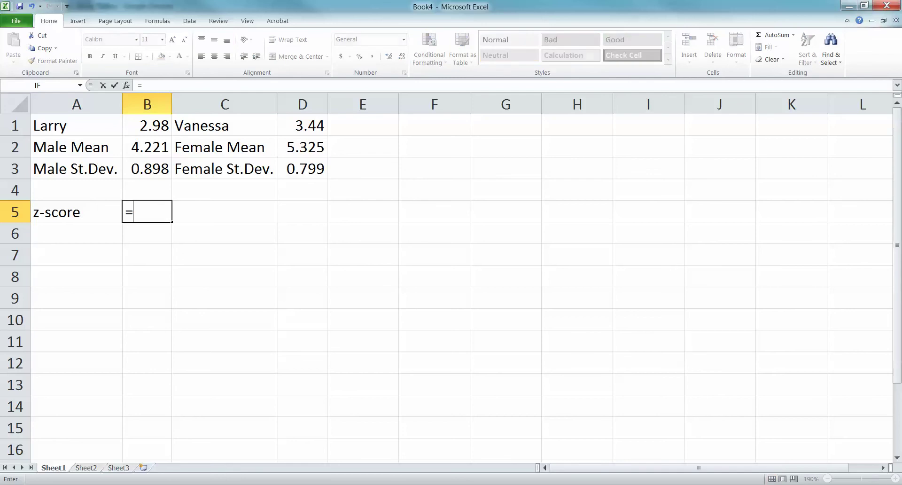
pyautogui.write('(')
pyautogui.click(146, 126)
pyautogui.write('-')
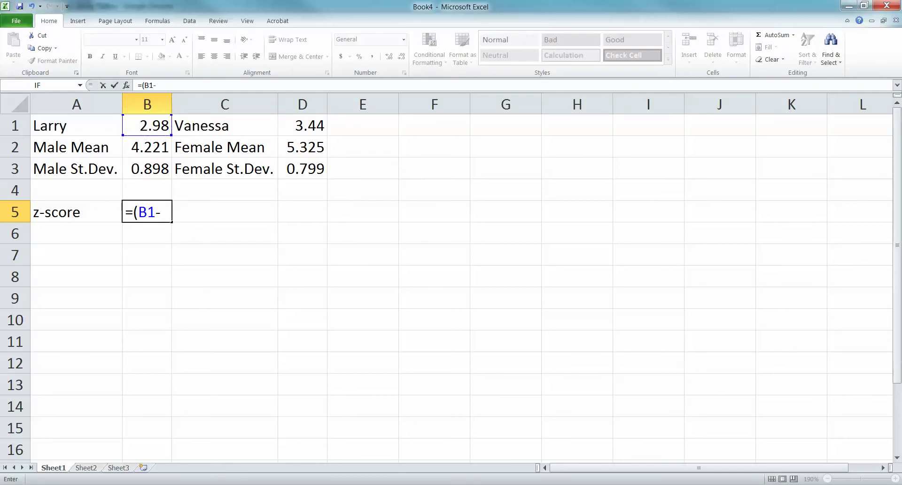
pyautogui.click(147, 147)
pyautogui.write(')')
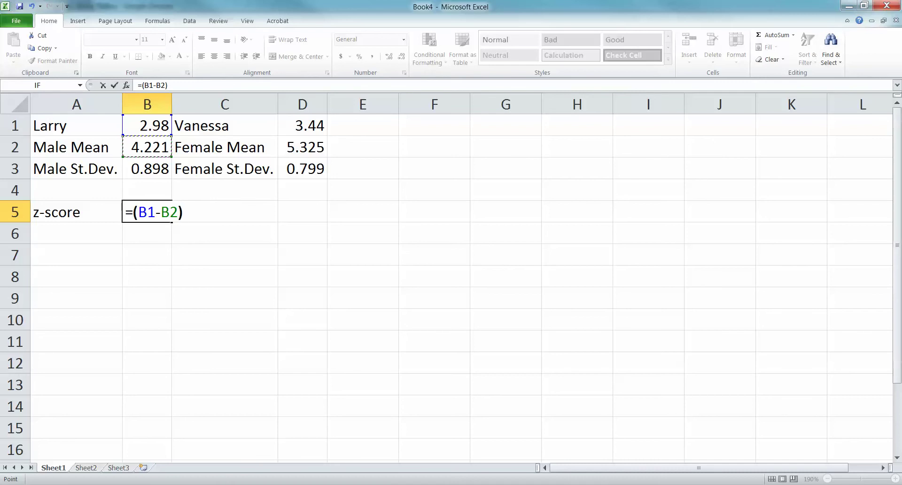
pyautogui.write('/')
pyautogui.click(146, 168)
pyautogui.press('Return')
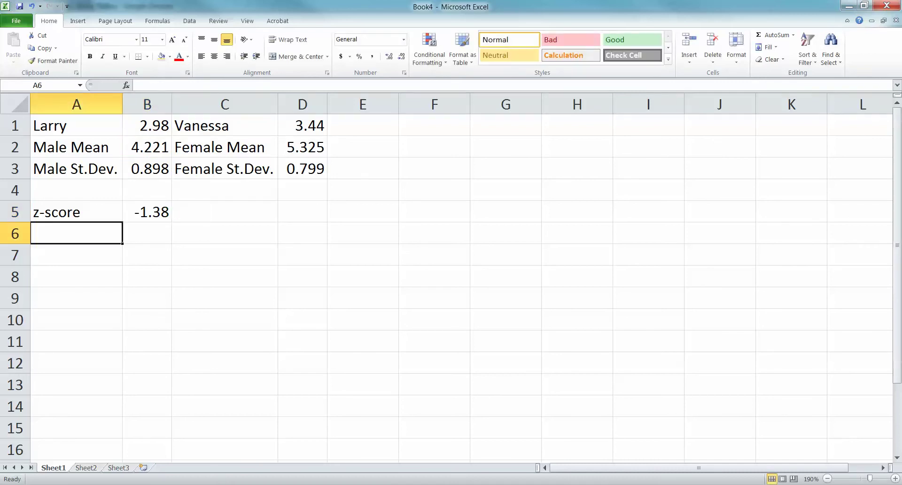
# Step: Enter the formula =STANDARDIZE(B1,B2,B3) in cell B6 as an alternative z-score calculation
pyautogui.click(146, 233)
pyautogui.write('=')
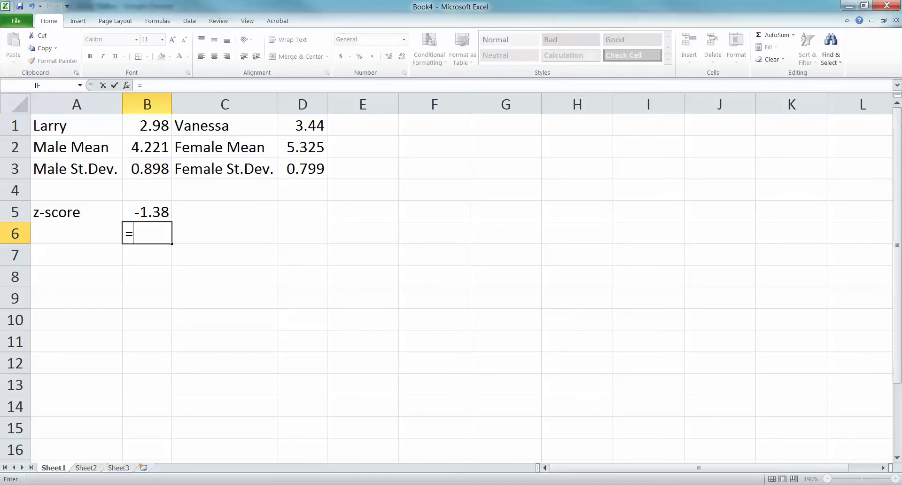
pyautogui.write('STANDARI')
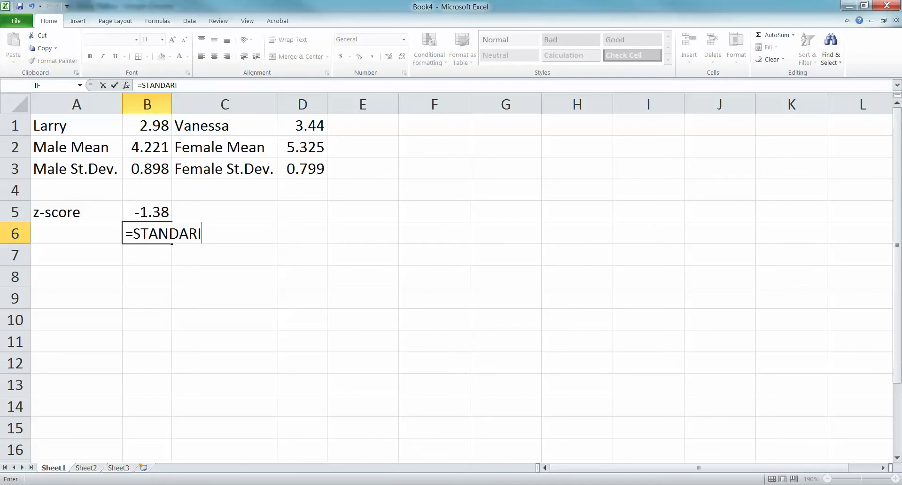
pyautogui.press('BackSpace')
pyautogui.write('DIZE(')
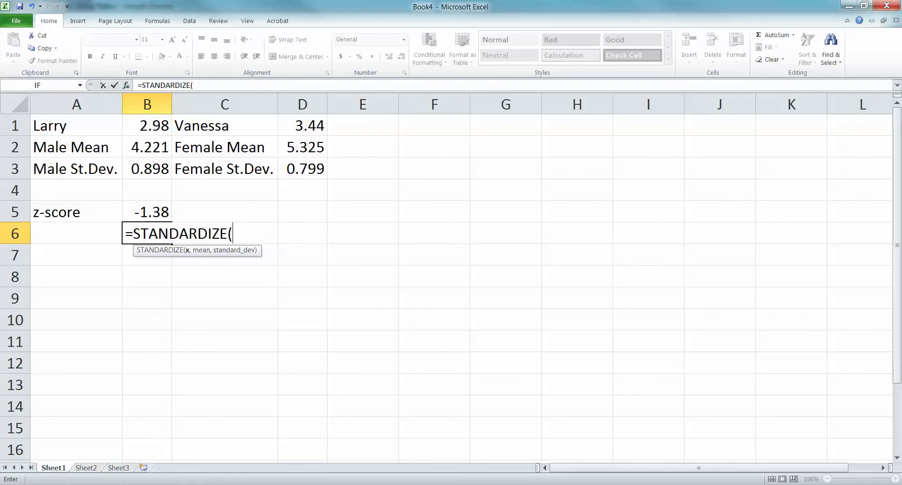
pyautogui.click(146, 126)
pyautogui.write(',')
pyautogui.click(147, 147)
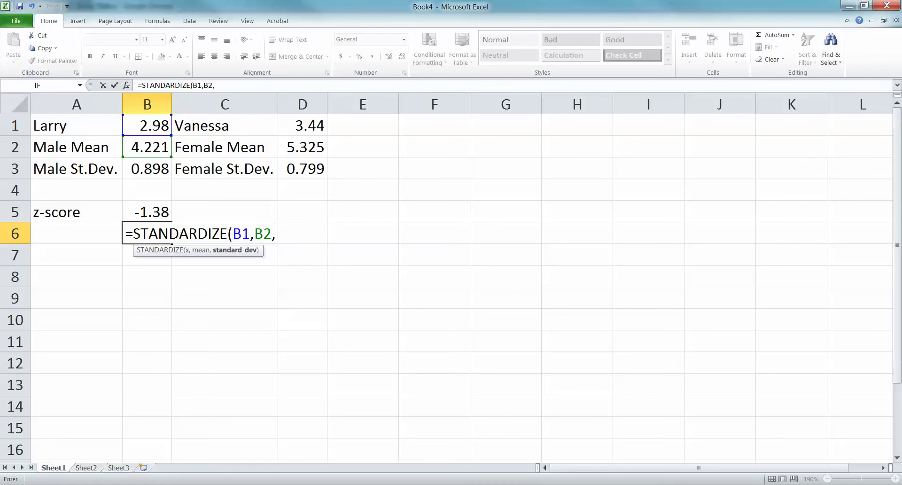
pyautogui.write('B3)')
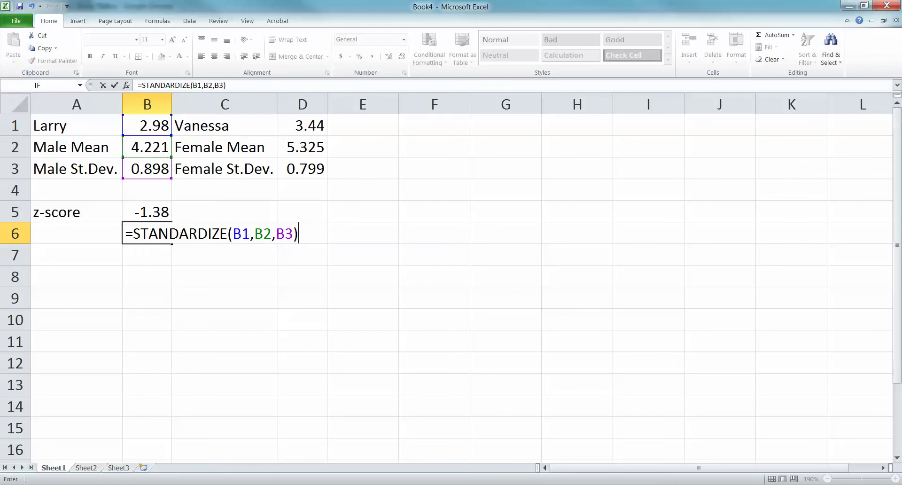
pyautogui.press('Return')
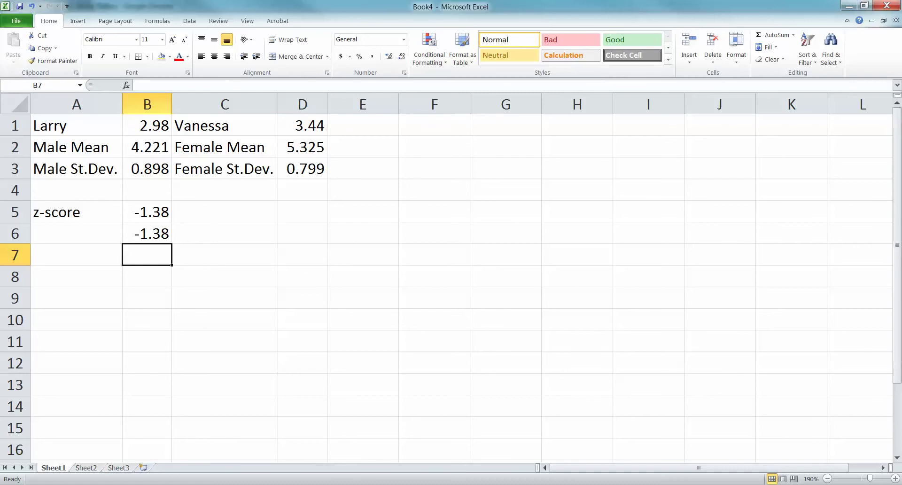
# Step: Review the z-score formula stored in cell B5 without changing it
pyautogui.click(146, 211)
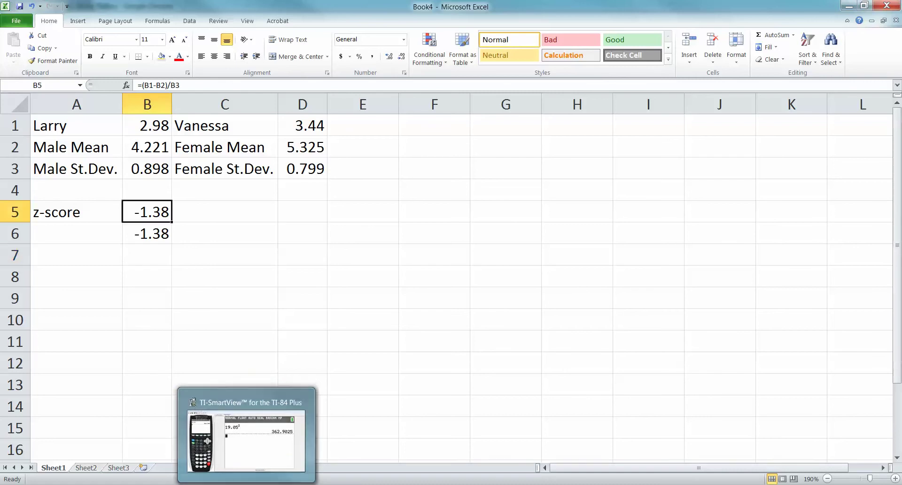
pyautogui.moveTo(180, 85); pyautogui.dragTo(137, 85)
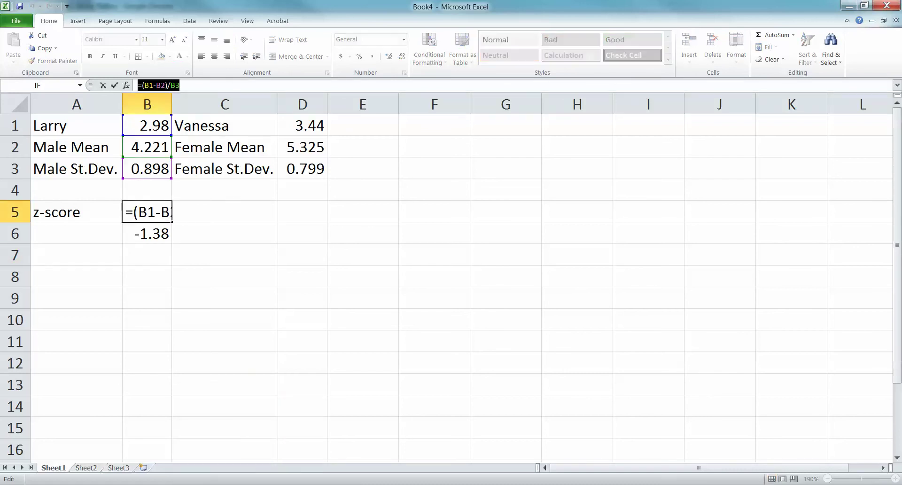
pyautogui.press('Return')
# Step: Switch to the TI-SmartView TI-84 Plus calculator and enter (2.98-4.221)/.898 on a cleared home screen
pyautogui.hotkey('alt', 'Tab')
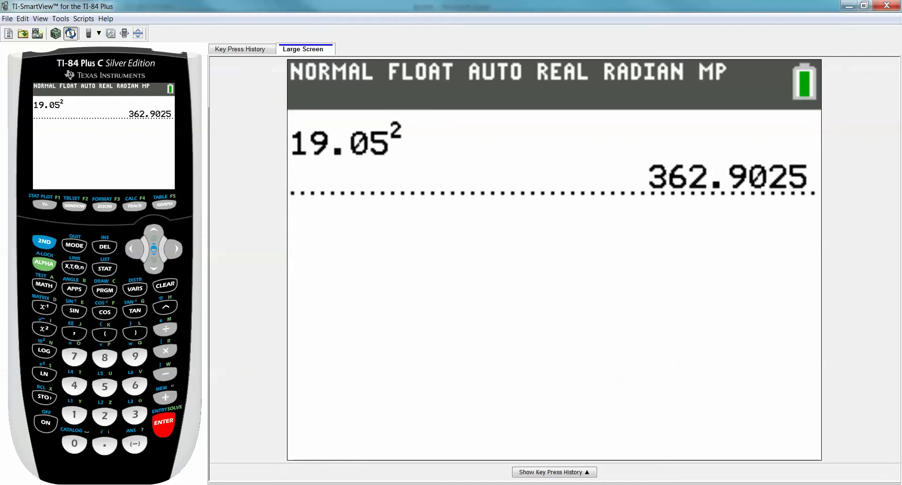
pyautogui.press('Escape')
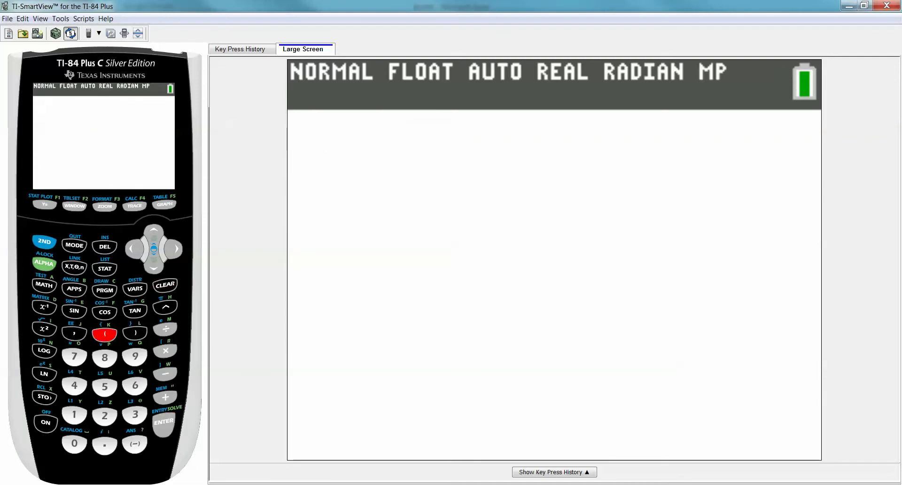
pyautogui.write('(2.')
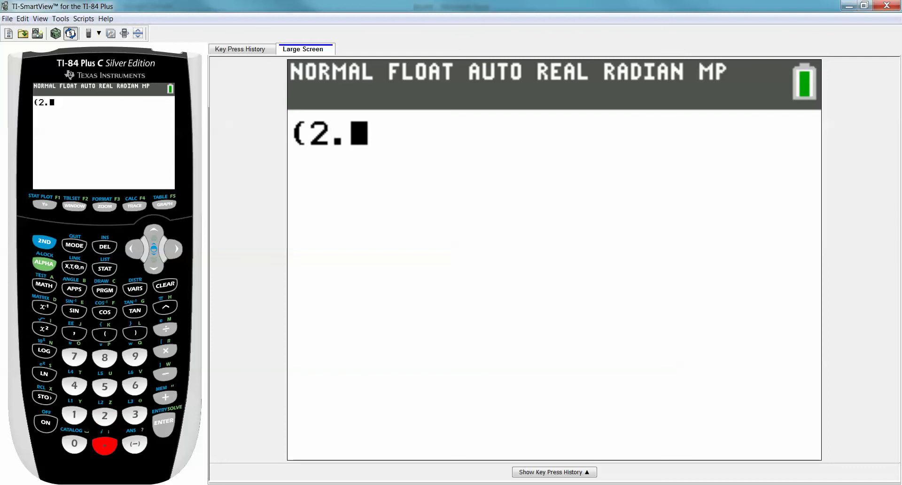
pyautogui.write('98-4')
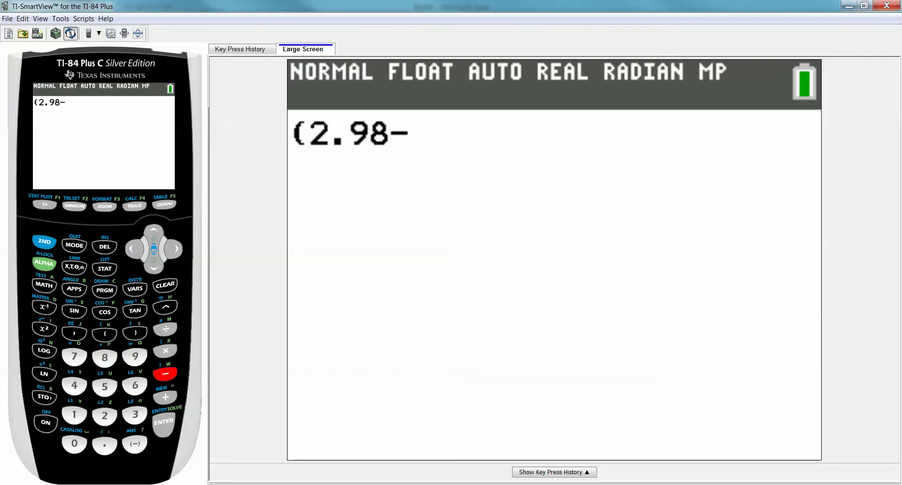
pyautogui.write('.')
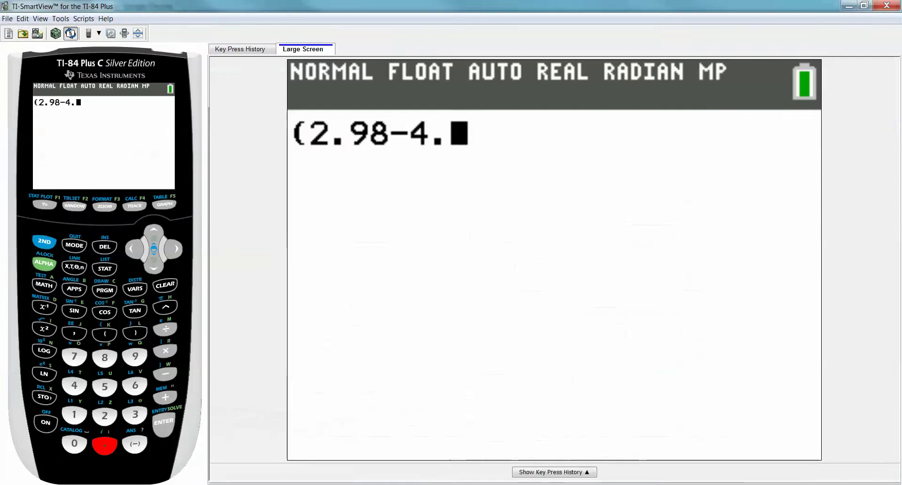
pyautogui.write('221')
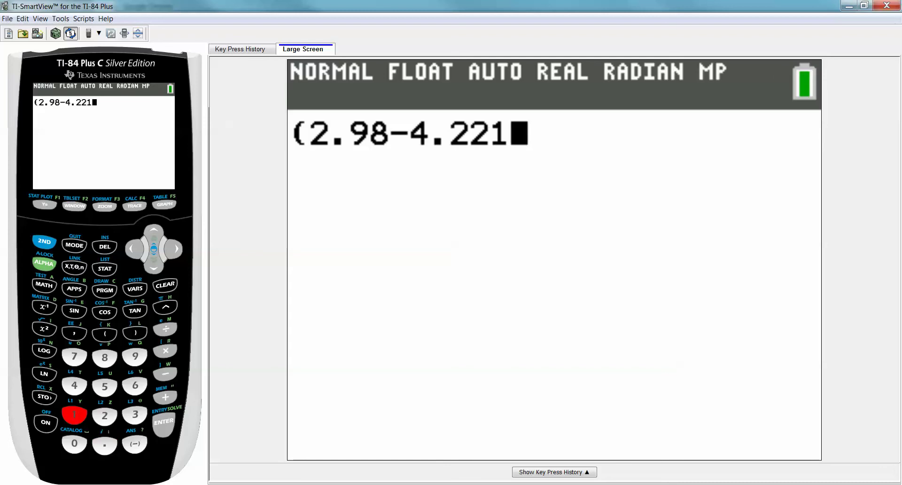
pyautogui.write(')')
pyautogui.write('/')
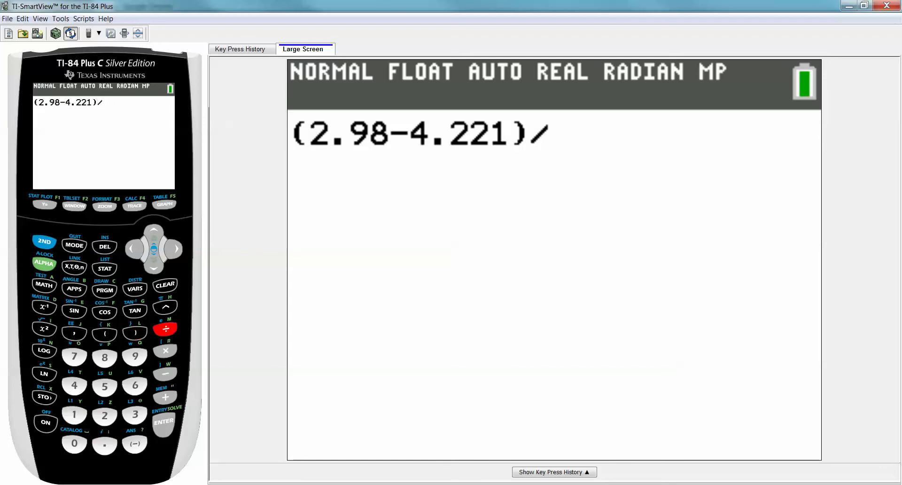
pyautogui.write('.8')
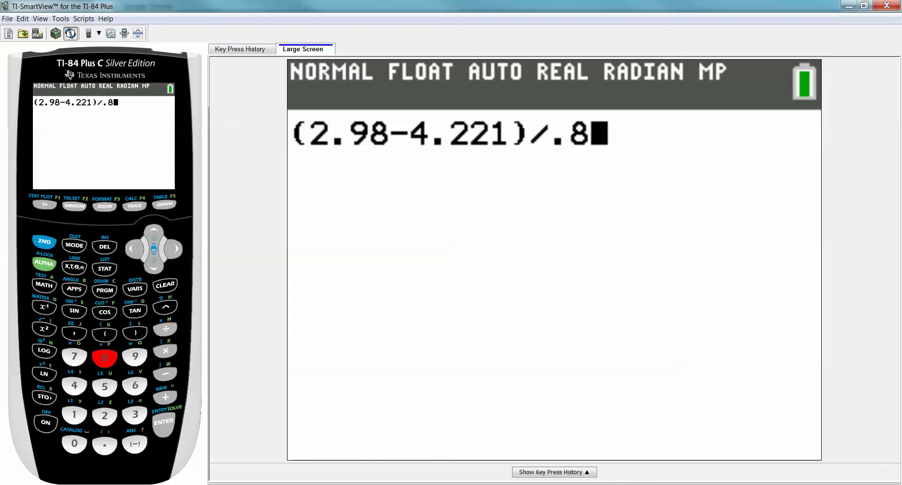
pyautogui.write('98')
# Step: Add a leading zero so the divisor reads 0.898, evaluate the expression, and switch back to Excel
pyautogui.press('Left')
pyautogui.press('Left')
pyautogui.press('Left')
pyautogui.press('Left')
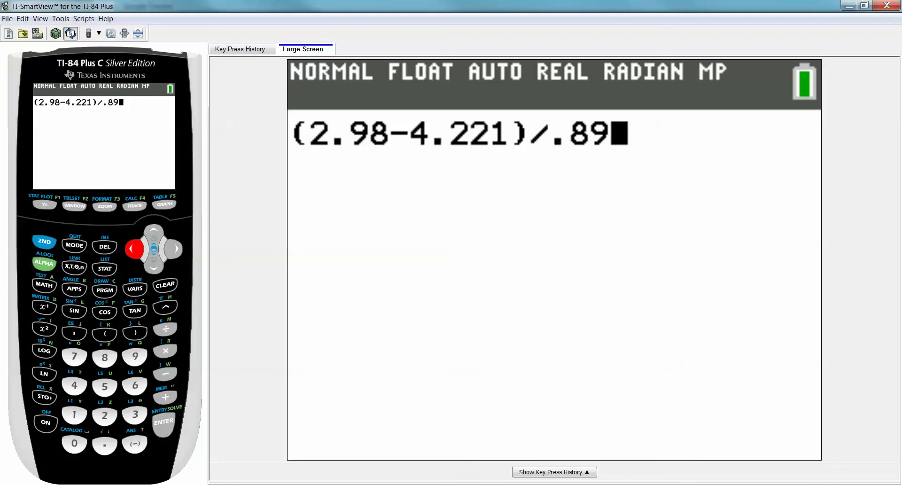
pyautogui.press('ctrl')
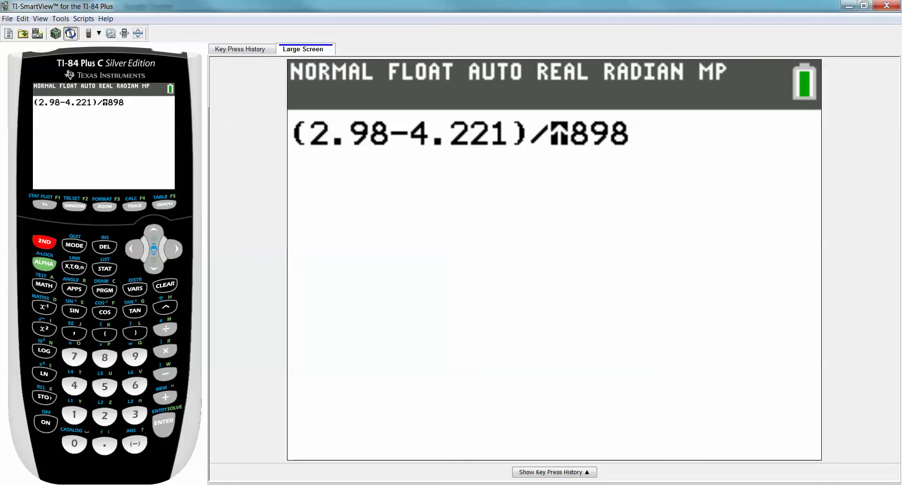
pyautogui.press('Delete')
pyautogui.write('0.')
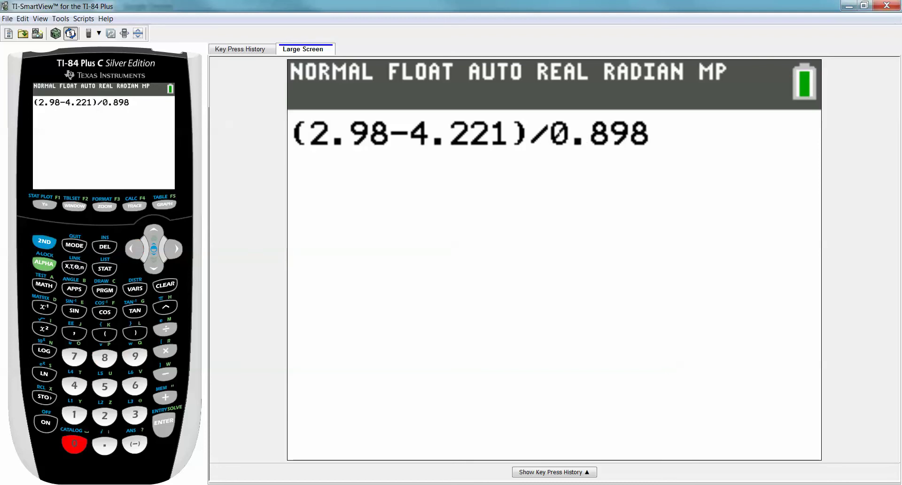
pyautogui.press('Right')
pyautogui.press('Right')
pyautogui.press('Right')
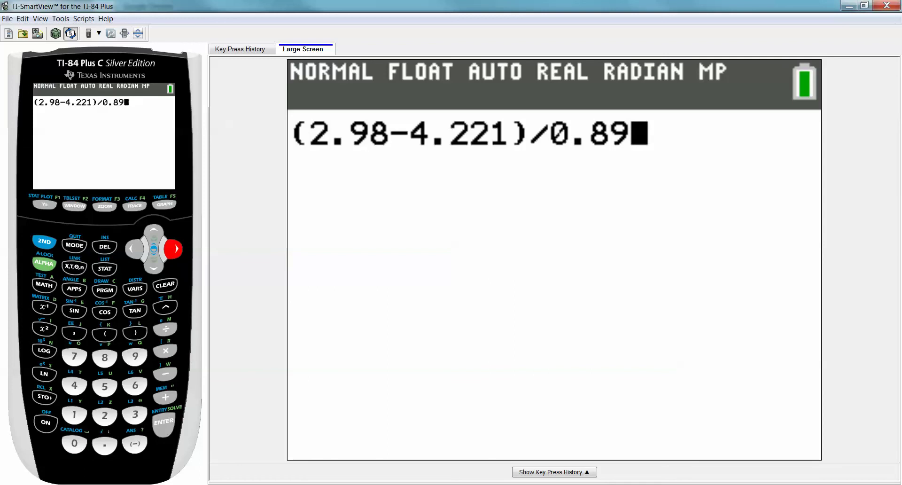
pyautogui.hotkey('alt', 'Tab')
pyautogui.hotkey('alt', 'Tab')
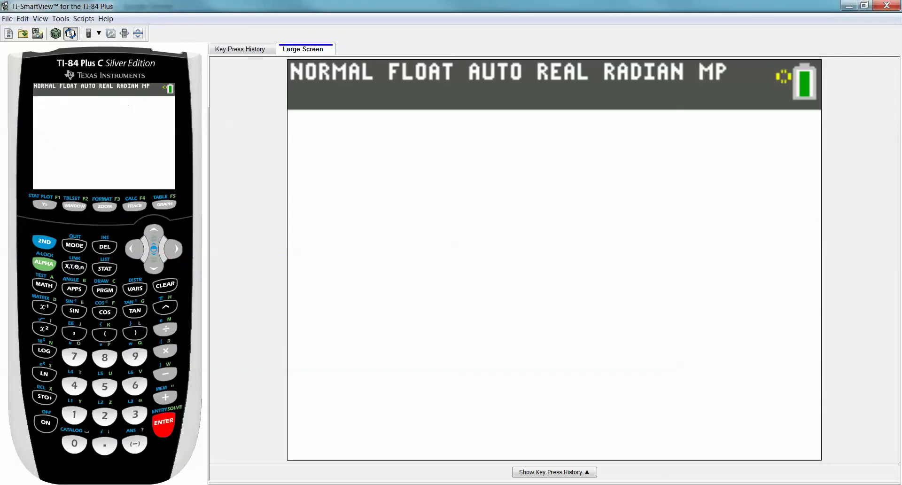
pyautogui.press('Return')
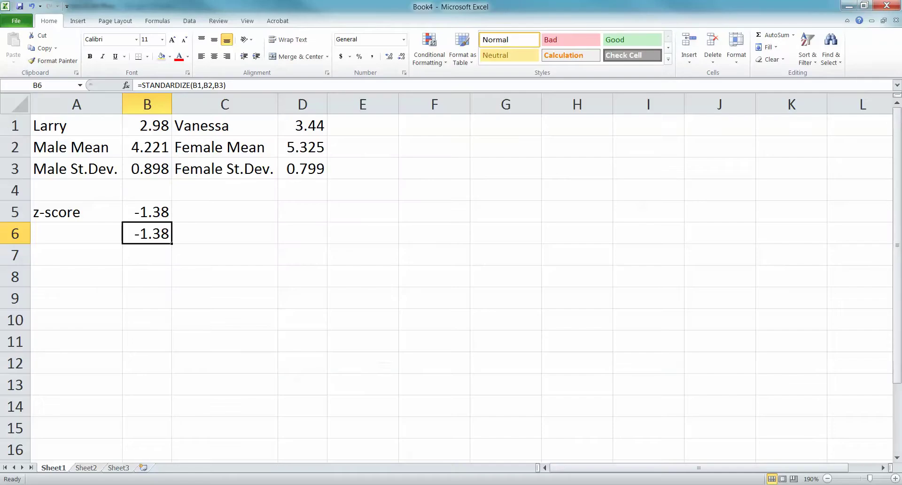
# Step: Replace the label in cell A5 with the male pitcher's first name in possessive form followed by "Z-score"
pyautogui.click(77, 211)
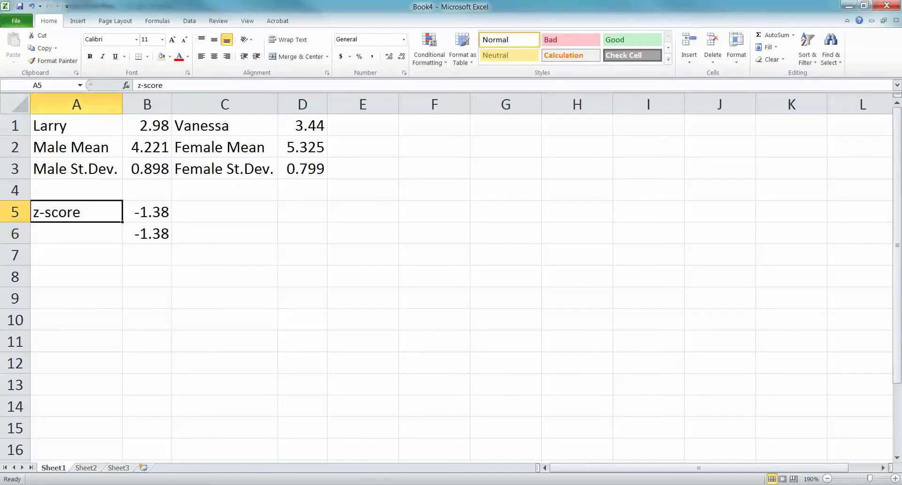
pyautogui.write("Larry's S")
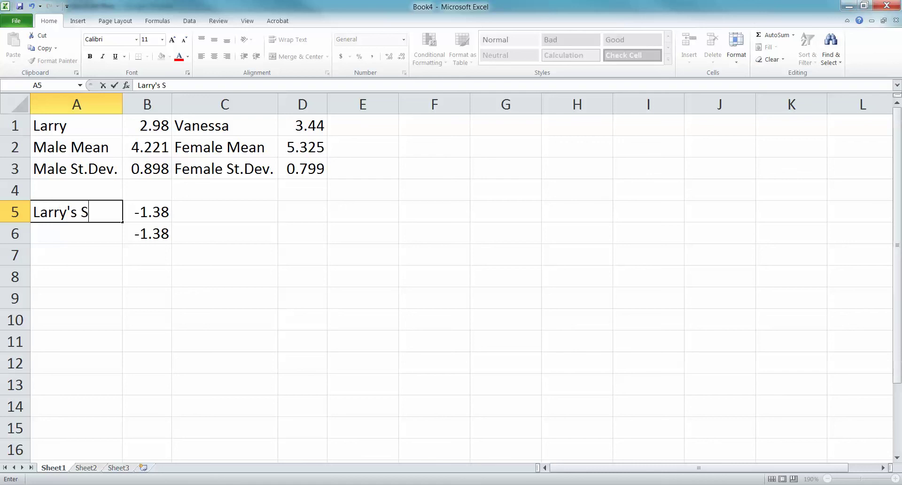
pyautogui.press('BackSpace')
pyautogui.write('Z-score')
pyautogui.press('Return')
# Step: Enter the female pitcher's first name in possessive form followed by "Z-score" as the label in cell C5
pyautogui.click(225, 212)
pyautogui.write('A')
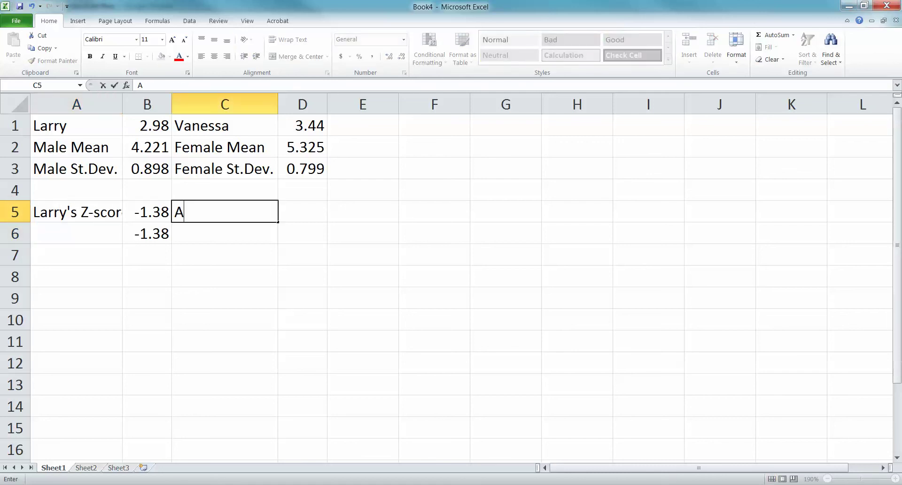
pyautogui.press('BackSpace')
pyautogui.write("Vanessa's")
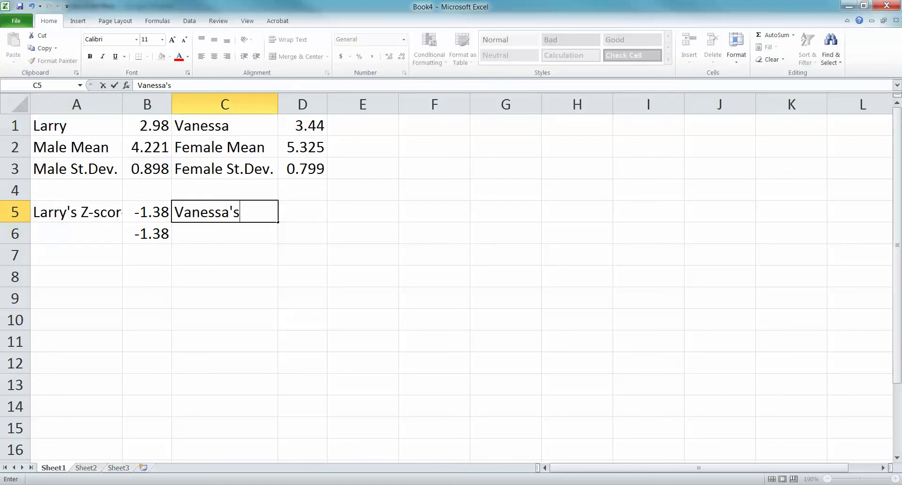
pyautogui.write(' Z-score')
pyautogui.press('Return')
# Step: Zoom the worksheet to 235% and auto-fit the width of all columns
pyautogui.keyDown('ctrl'); pyautogui.scroll(3, 446, 277); pyautogui.keyUp('ctrl')
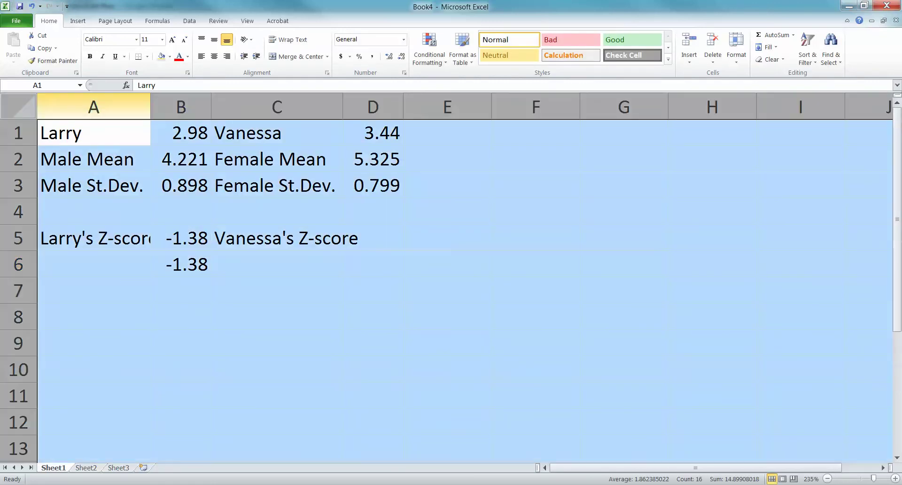
pyautogui.click(18, 106)
pyautogui.doubleClick(150, 106)
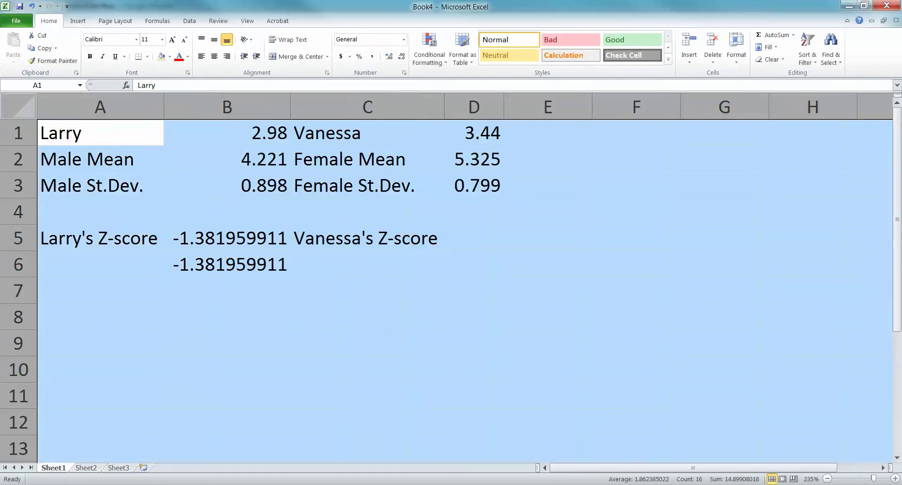
# Step: Calculate the female pitcher's z-score in cell D5 with the formula =(D1-D2)/D3
pyautogui.click(367, 263)
pyautogui.click(368, 237)
pyautogui.click(473, 237)
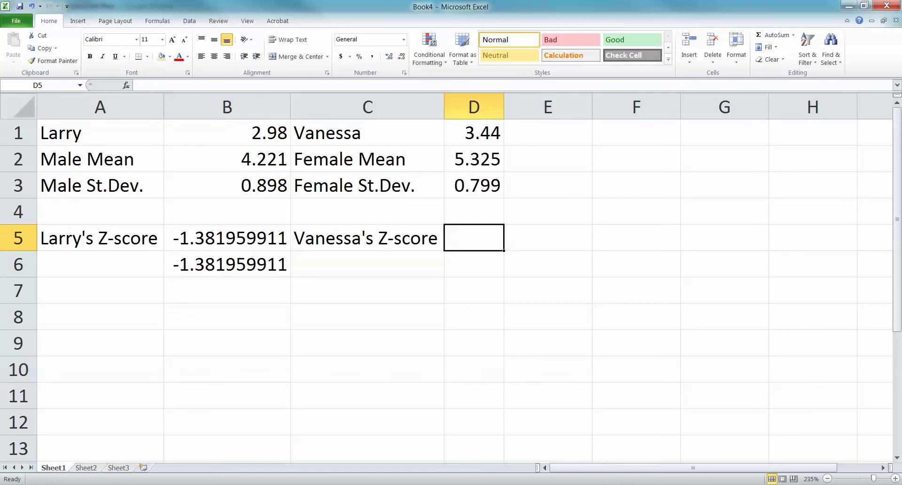
pyautogui.write('=')
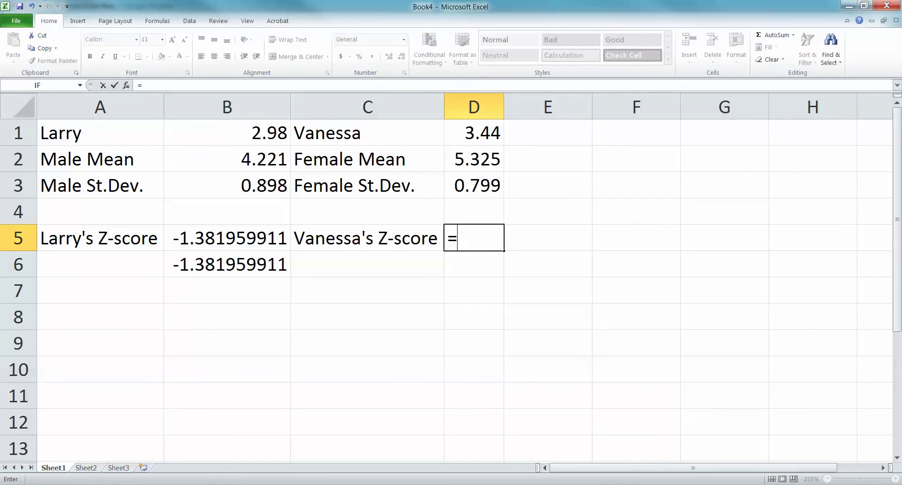
pyautogui.write('(D1-')
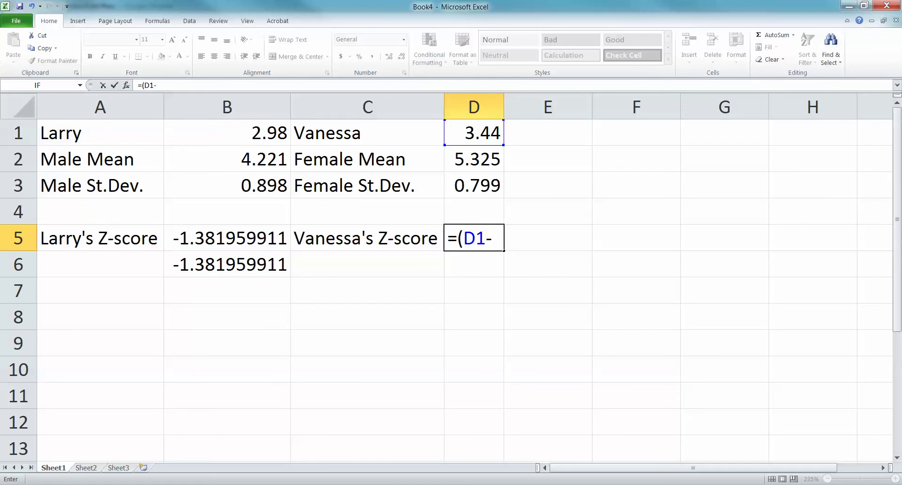
pyautogui.click(473, 159)
pyautogui.write(')')
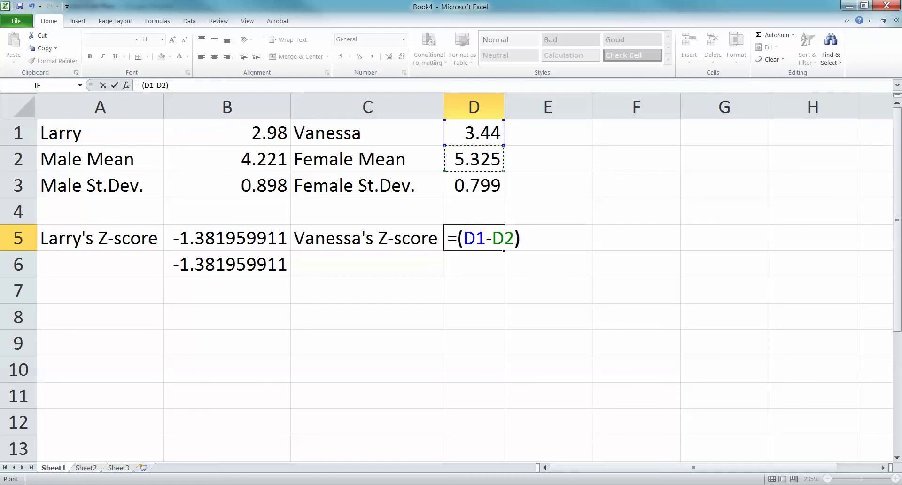
pyautogui.write('/D3')
pyautogui.press('Return')
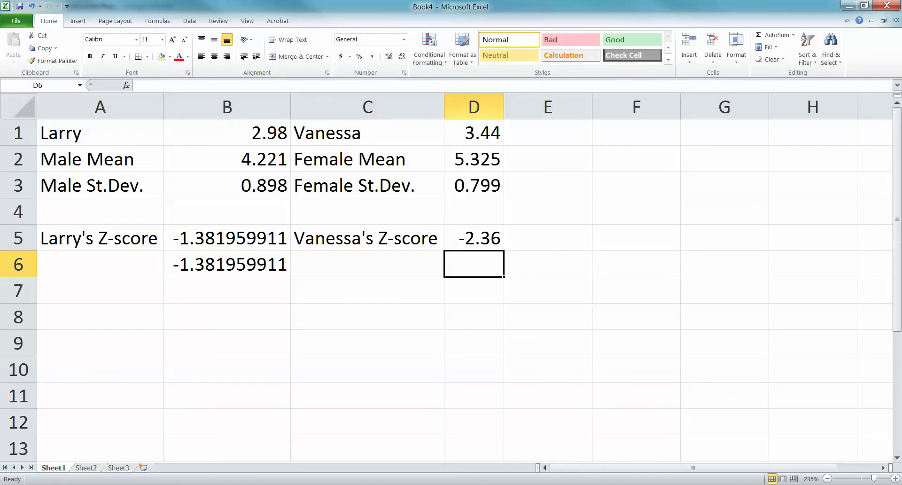
# Step: Copy the STANDARDIZE formula from cell B6 into cell D6
pyautogui.click(227, 263)
pyautogui.hotkey('ctrl', 'c')
pyautogui.click(473, 264)
pyautogui.hotkey('ctrl', 'v')
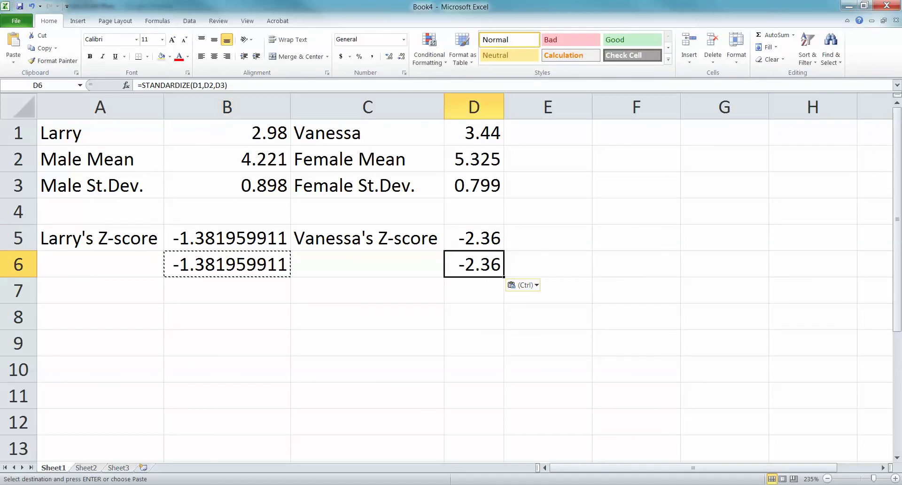
# Step: Rewrite the formula in cell D6 by hand as =STANDARDIZE(D1,D2,D3), picking the value, mean and standard deviation cells
pyautogui.click(367, 263)
pyautogui.click(473, 264)
pyautogui.moveTo(231, 85); pyautogui.dragTo(138, 85)
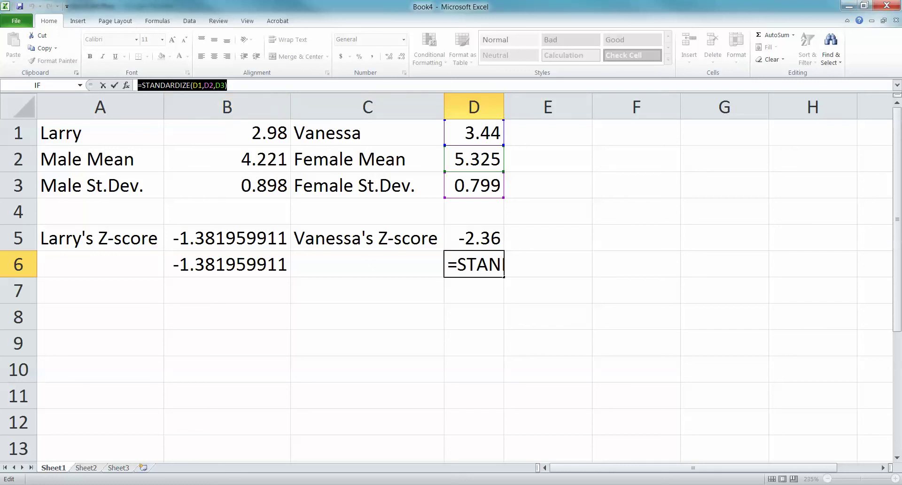
pyautogui.write('=standardize(')
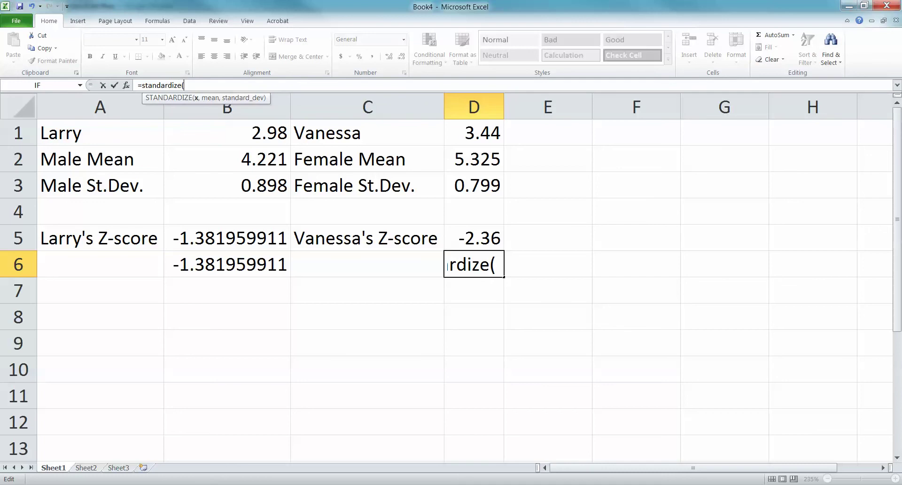
pyautogui.click(473, 132)
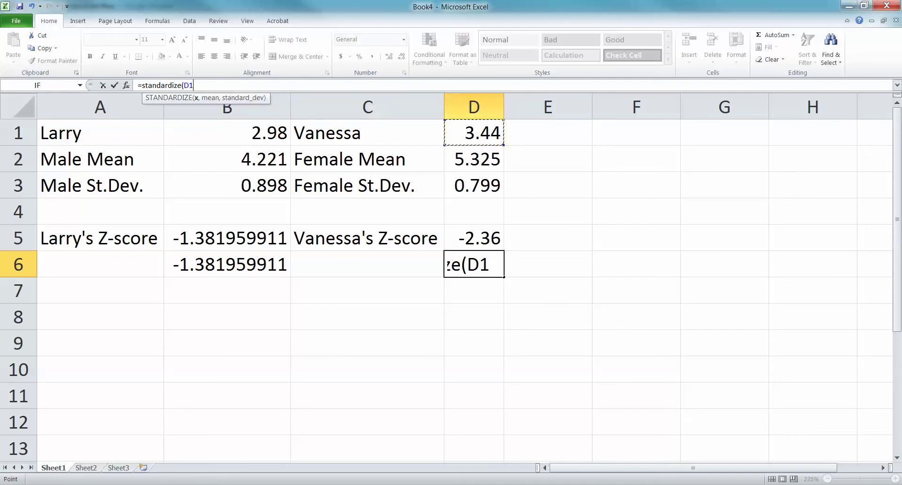
pyautogui.write(',')
pyautogui.click(473, 158)
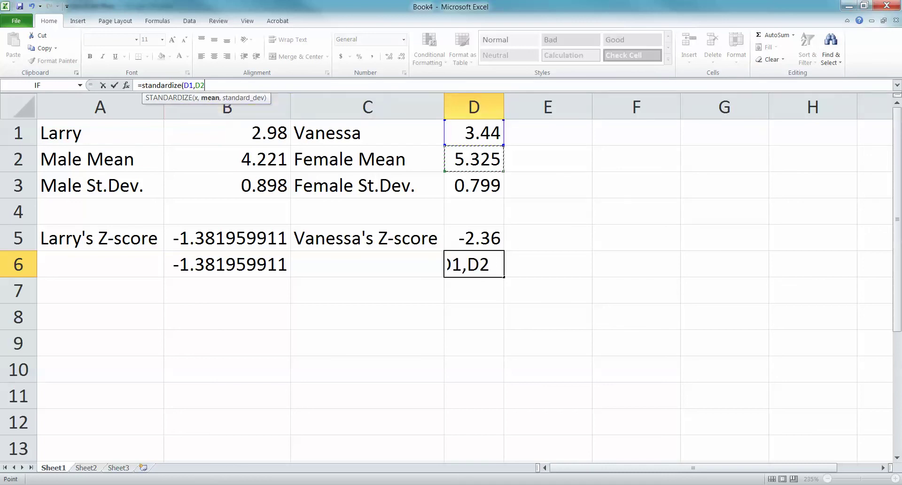
pyautogui.write(',')
pyautogui.click(473, 185)
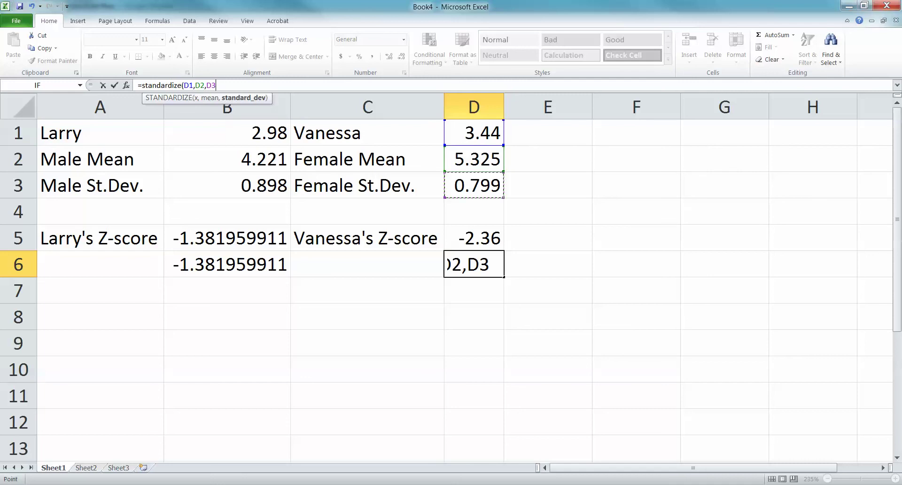
pyautogui.press('Return')
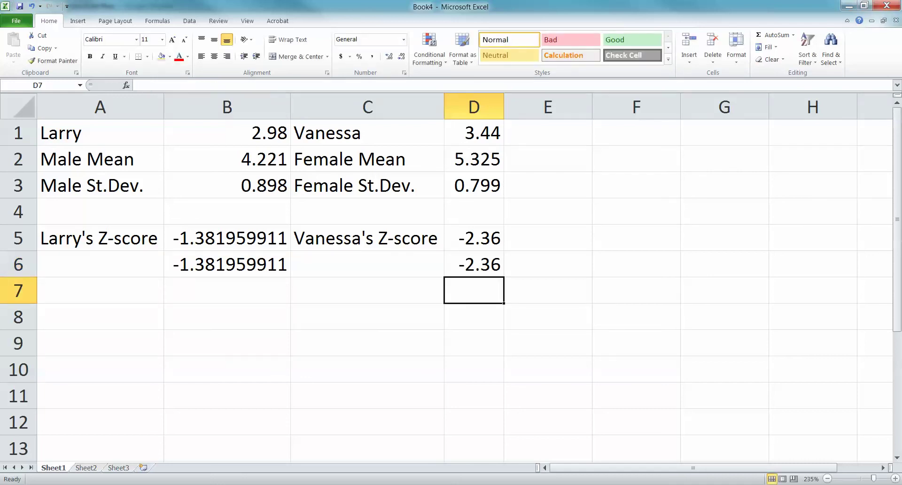
# Step: Switch to the TI-84 calculator and enter the numerator (3.44-5.325) on a new line
pyautogui.hotkey('alt', 'Tab')
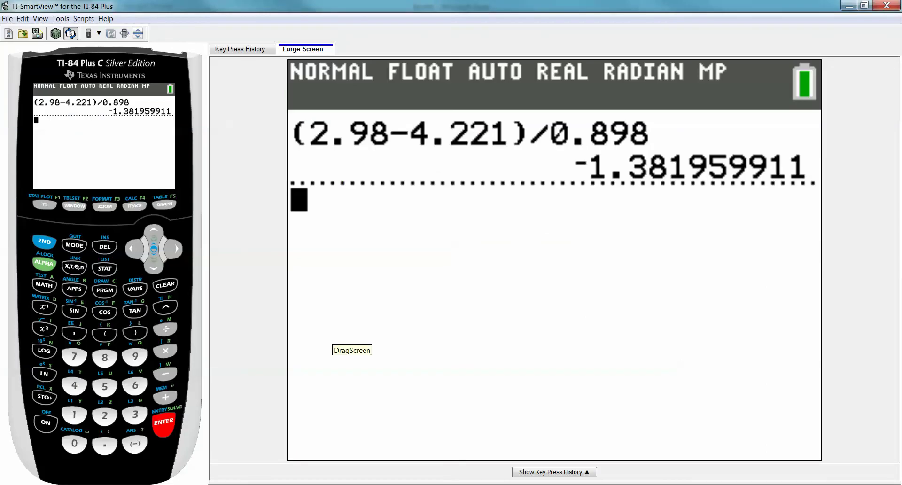
pyautogui.write('(3')
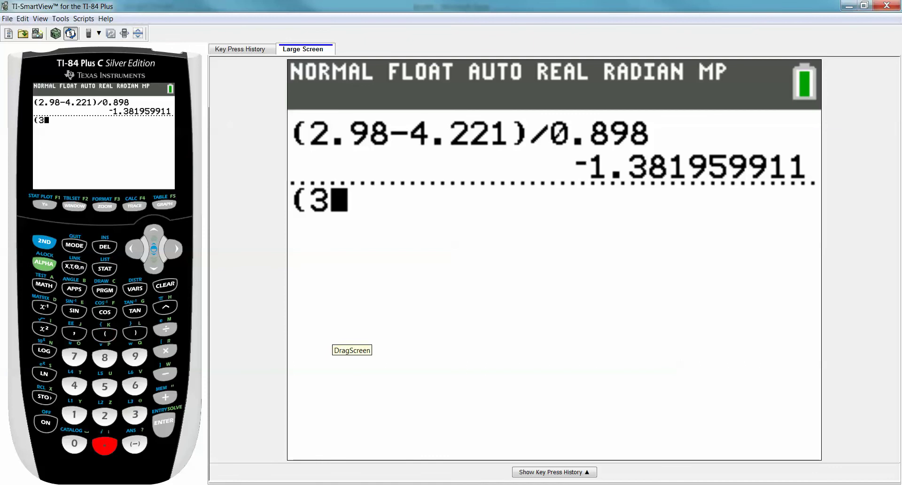
pyautogui.write('.44-')
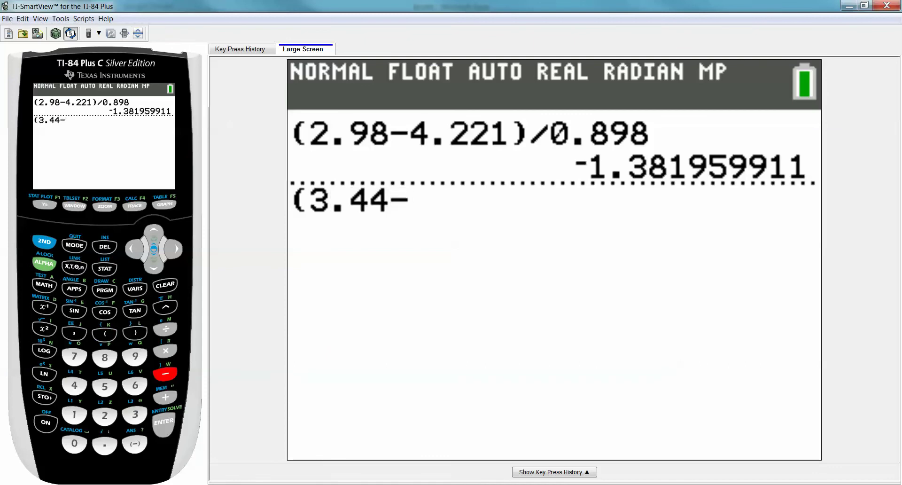
pyautogui.write('54.')
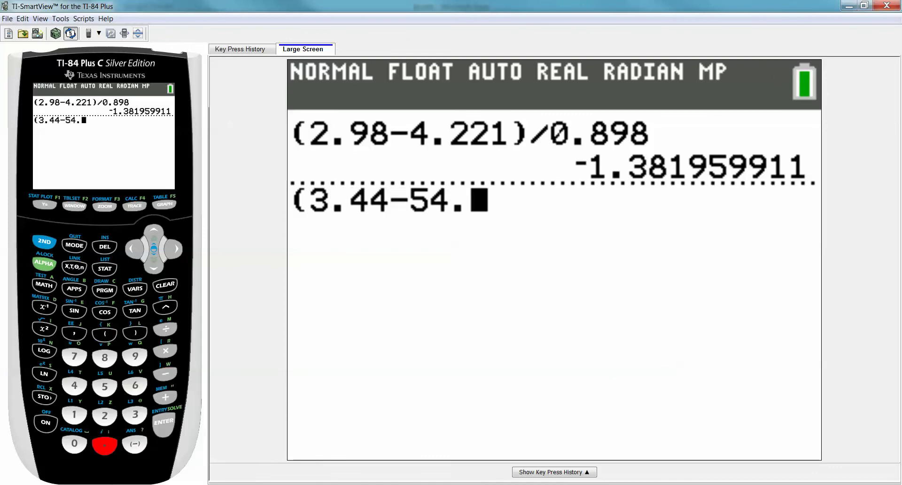
pyautogui.press('Left')
pyautogui.press('Left')
pyautogui.write('3')
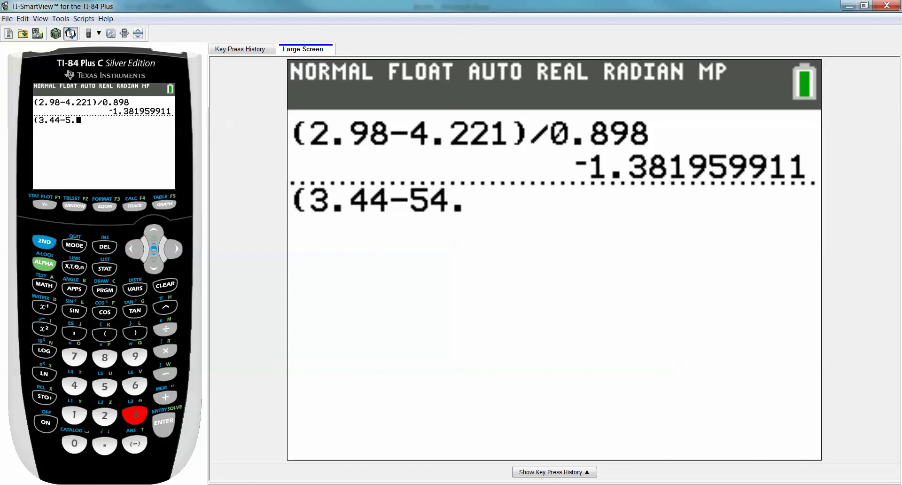
pyautogui.write('25)')
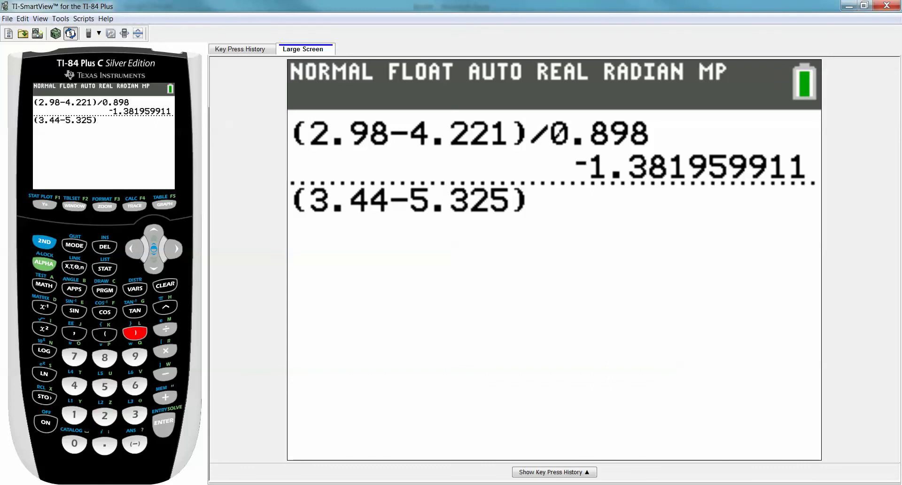
# Step: Divide the numerator by 0.799, evaluate the expression, and switch back to Excel
pyautogui.write('/')
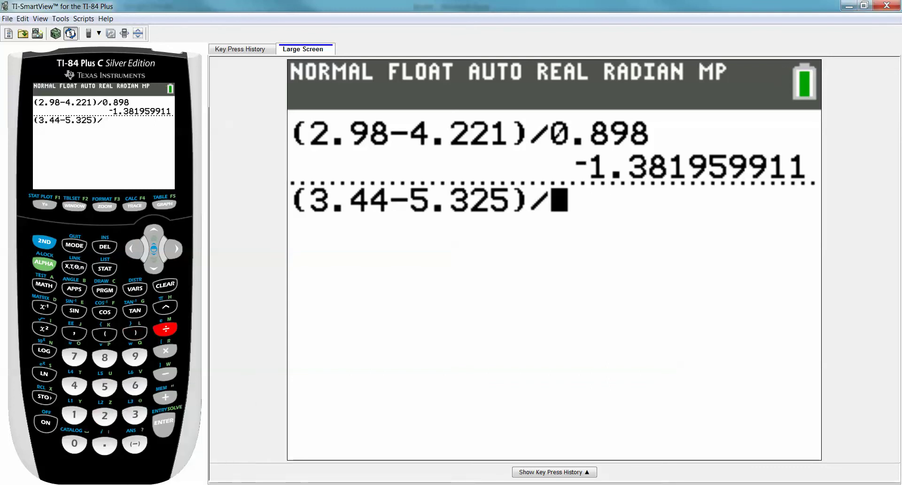
pyautogui.hotkey('alt', 'Tab')
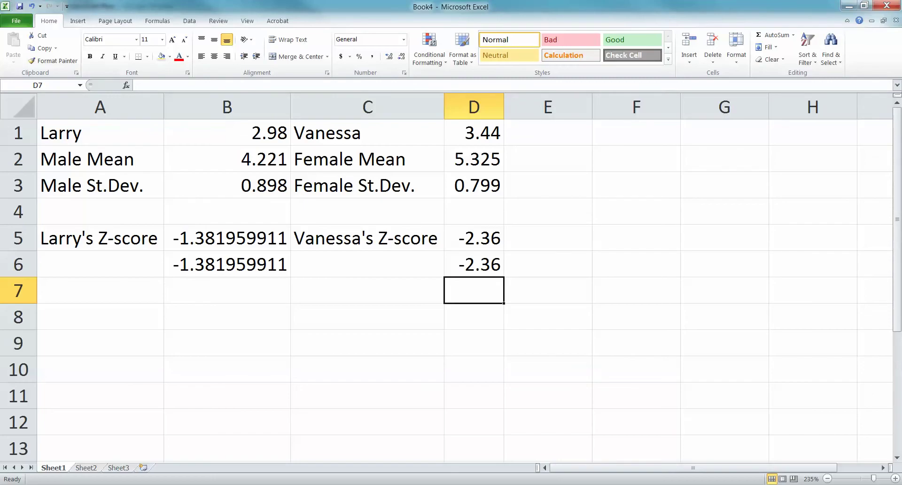
pyautogui.hotkey('alt', 'Tab')
pyautogui.write('0.')
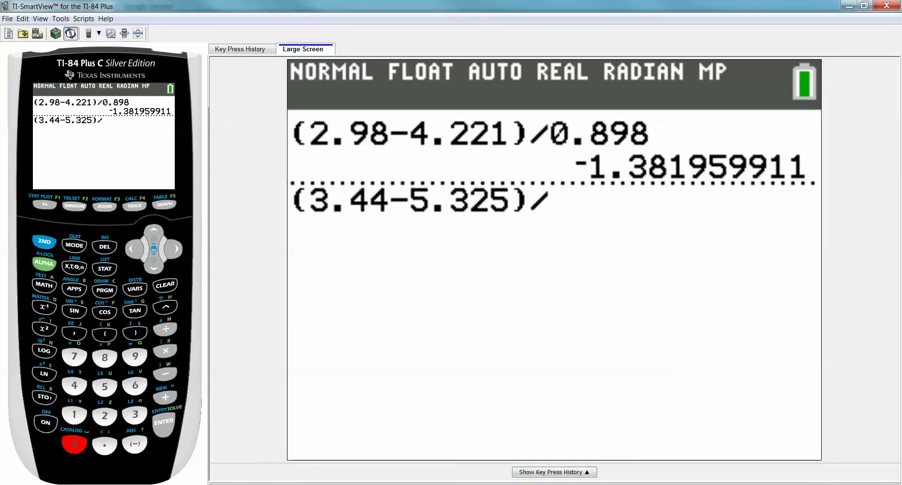
pyautogui.write('799')
pyautogui.press('Return')
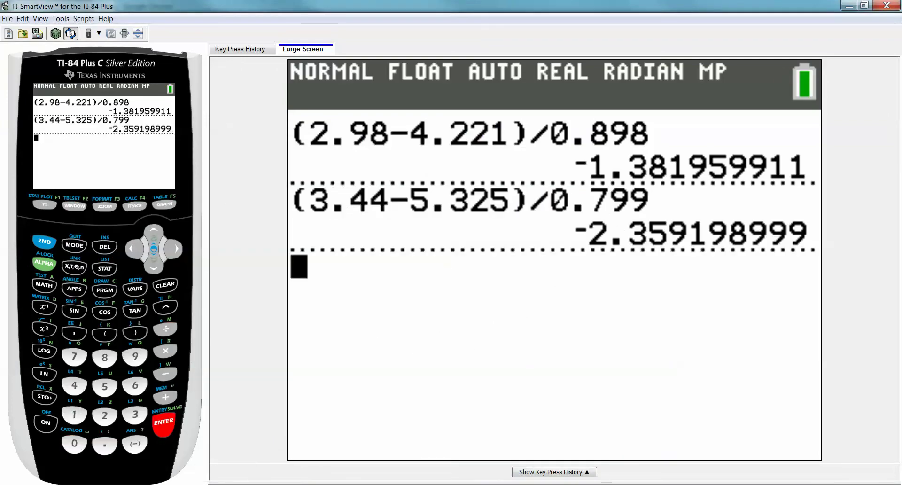
pyautogui.click(181, 484)
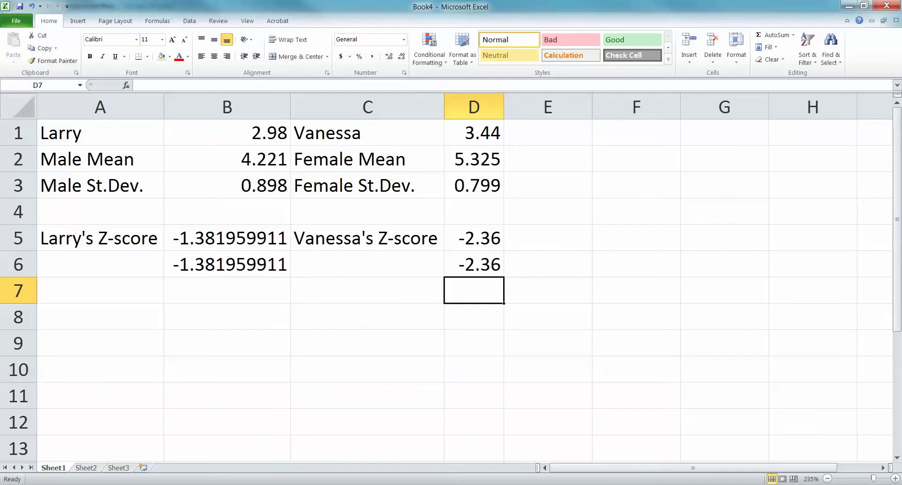
# Step: Auto-fit the width of column D and shade cells C5:D5 with a light pink fill
pyautogui.doubleClick(503, 107)
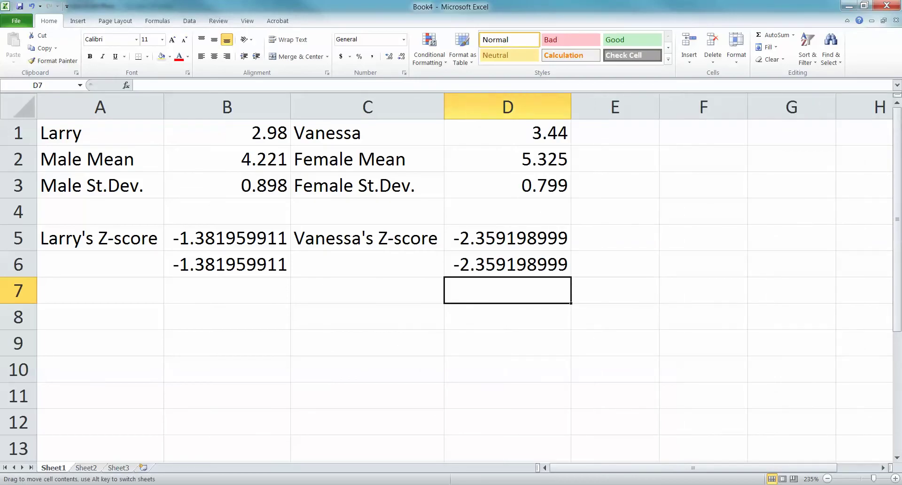
pyautogui.moveTo(508, 238); pyautogui.dragTo(367, 238)
pyautogui.click(161, 57)
# Step: Shade the male pitcher's z-score label and value in A5:B5 with a light blue fill
pyautogui.moveTo(227, 237); pyautogui.dragTo(100, 238)
pyautogui.click(170, 56)
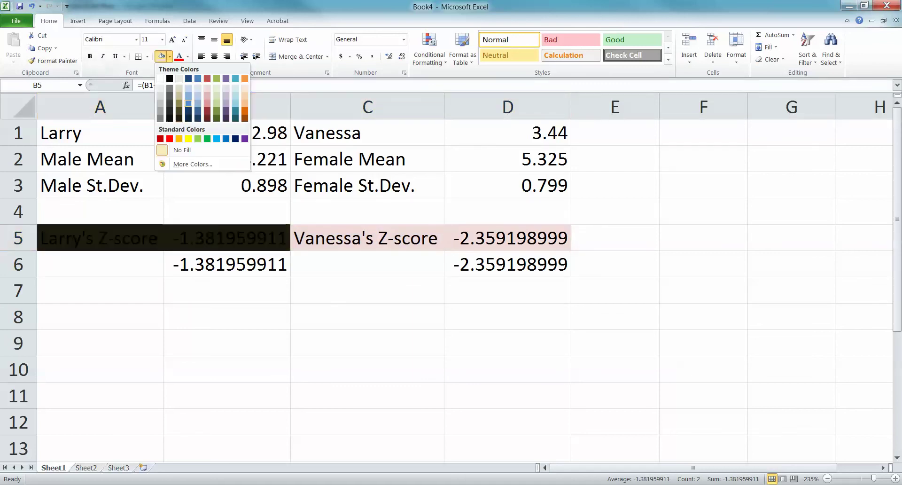
pyautogui.click(197, 96)
pyautogui.click(227, 238)
pyautogui.click(367, 317)
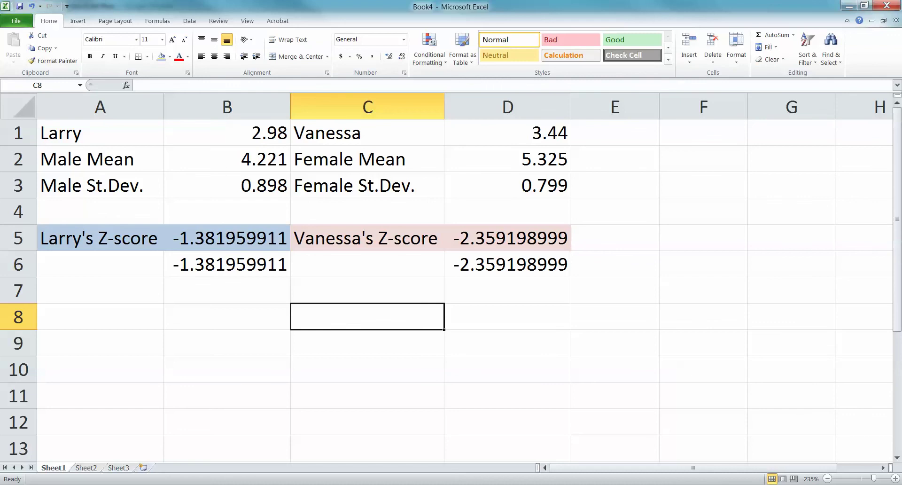
# Step: Enter the label "Better?" in cell A8
pyautogui.click(100, 316)
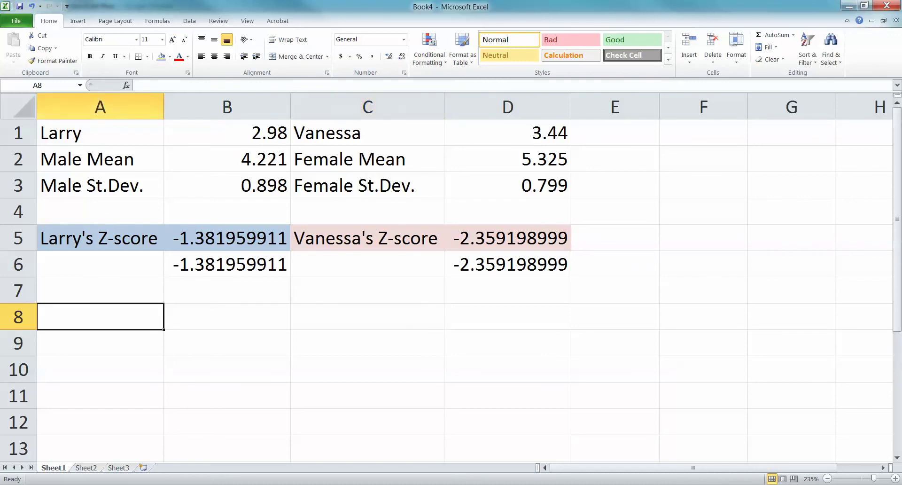
pyautogui.write('Better?')
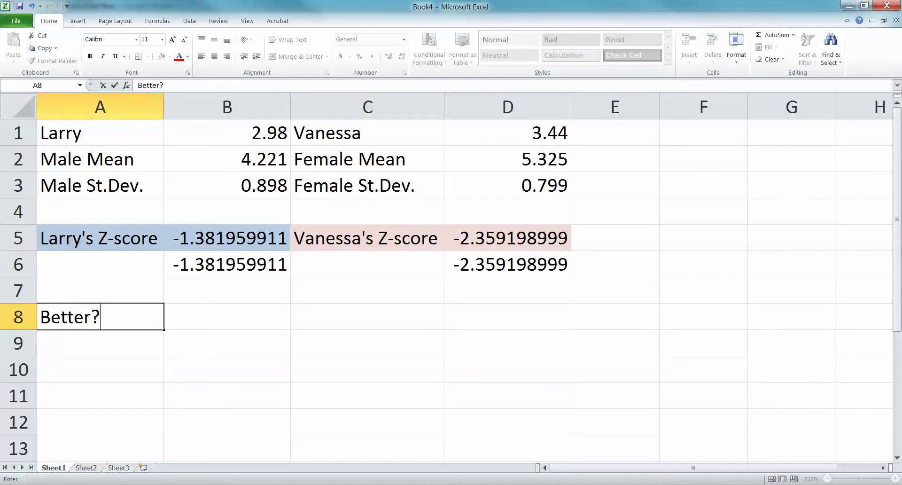
pyautogui.press('Return')
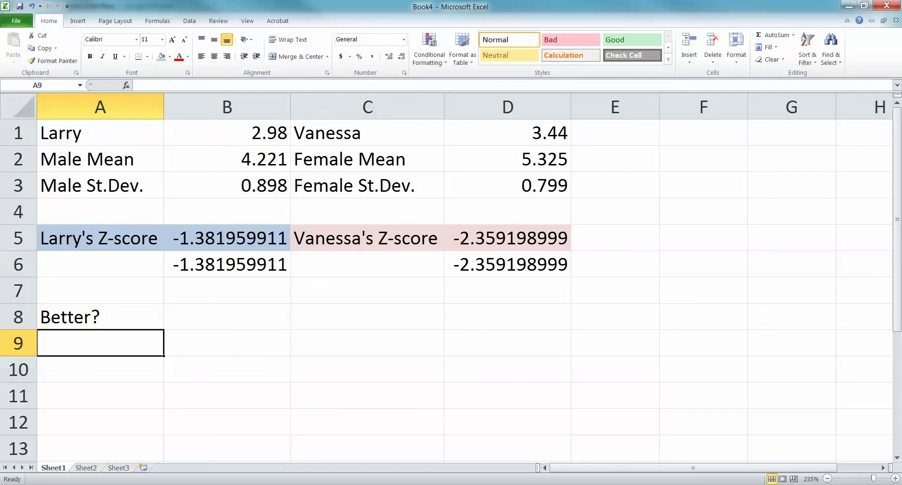
# Step: Enter the note "Better = Lower Number of runs" in cell B8
pyautogui.click(227, 317)
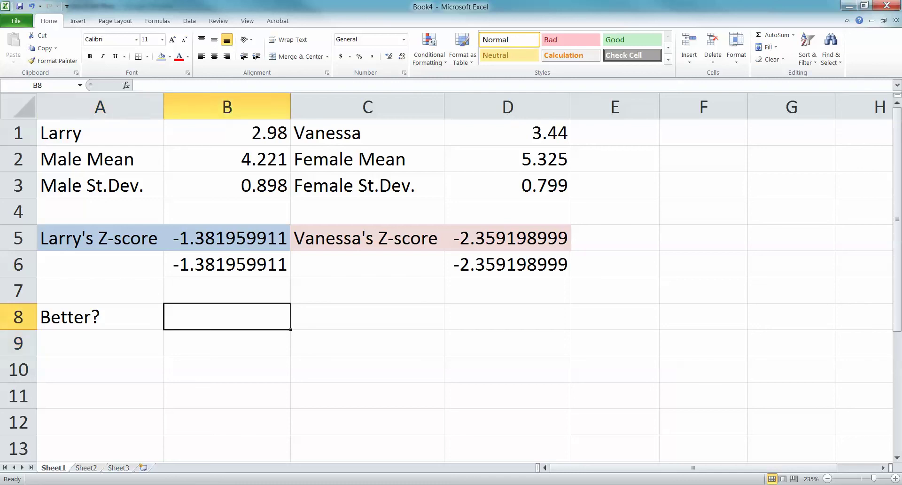
pyautogui.write('Better =')
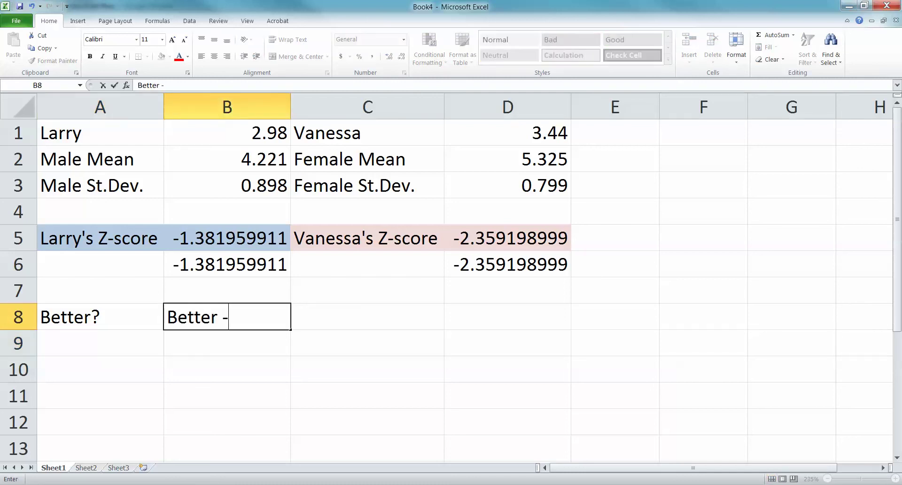
pyautogui.write(' s')
pyautogui.press('BackSpace')
pyautogui.write('\\')
pyautogui.press('BackSpace')
pyautogui.write('Lower Number of runs')
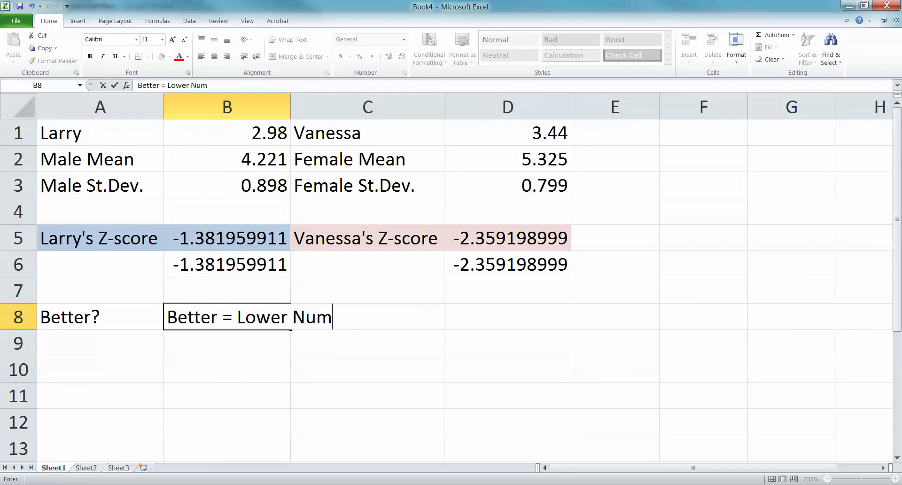
pyautogui.press('Return')
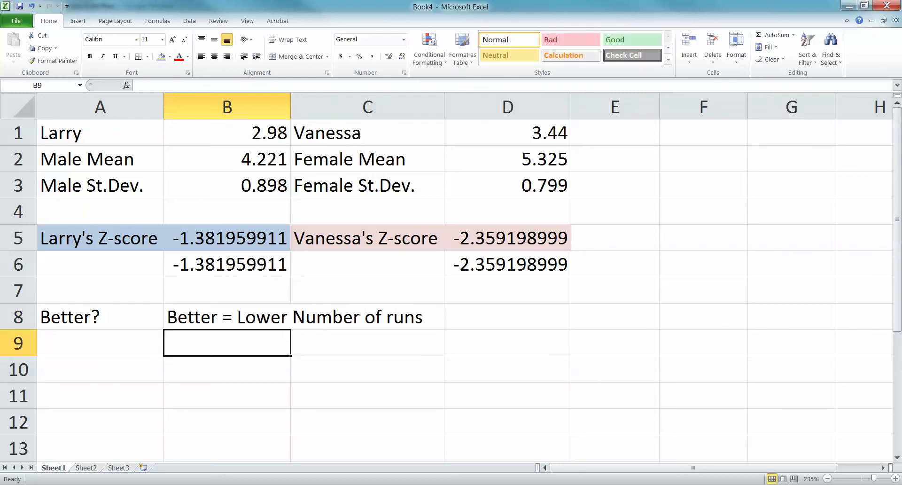
# Step: Review the male pitcher's ERA in A1:B1 and the z-score in B5
pyautogui.moveTo(226, 133); pyautogui.dragTo(100, 132)
pyautogui.click(227, 133)
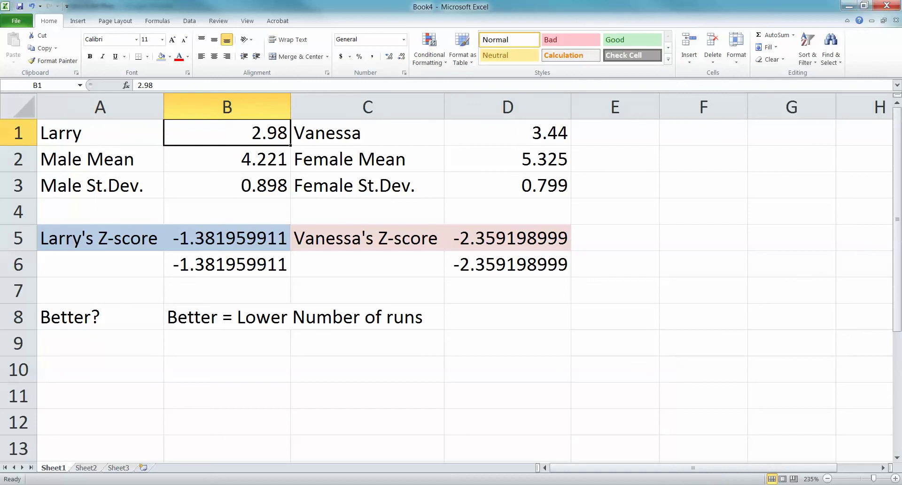
pyautogui.moveTo(227, 133); pyautogui.dragTo(100, 133)
pyautogui.click(227, 237)
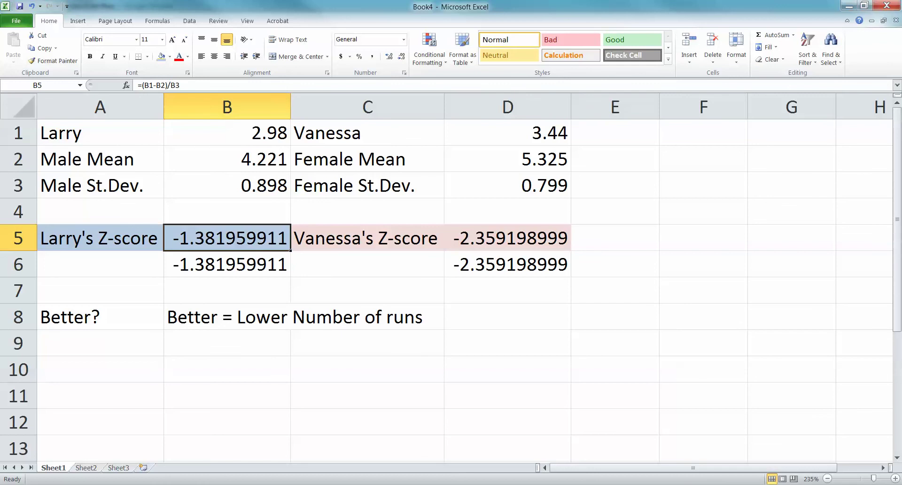
# Step: Compare the female pitcher's z-score, ERA and group mean in columns C:D with the male pitcher's ERA and mean in A1:B2
pyautogui.moveTo(508, 238); pyautogui.dragTo(368, 237)
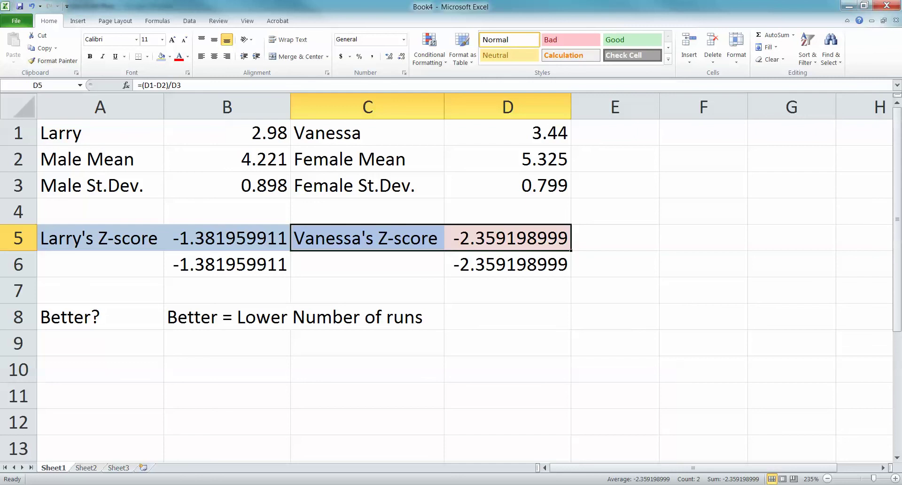
pyautogui.moveTo(507, 159); pyautogui.dragTo(376, 162)
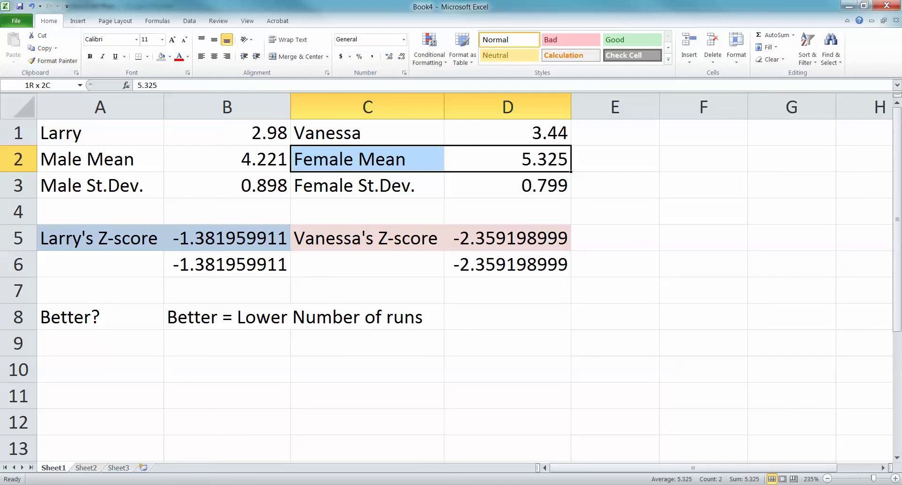
pyautogui.moveTo(507, 132); pyautogui.dragTo(366, 159)
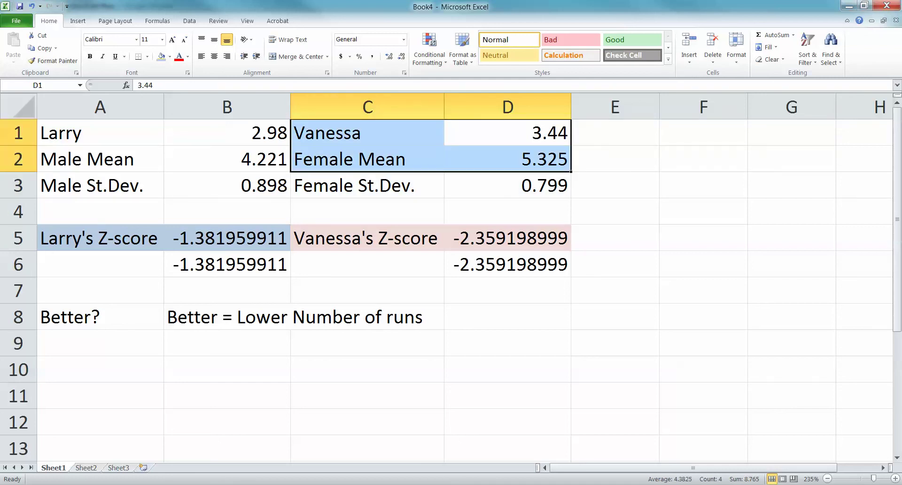
pyautogui.click(366, 238)
pyautogui.moveTo(227, 132); pyautogui.dragTo(100, 159)
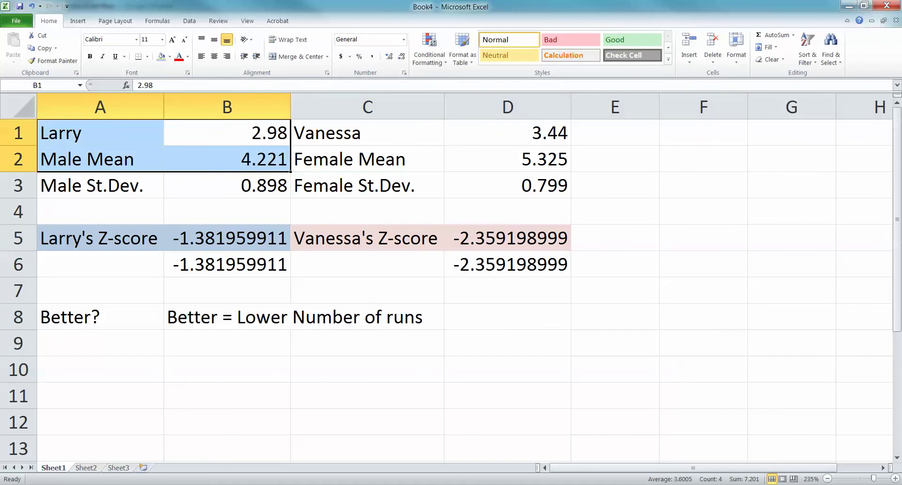
pyautogui.click(367, 264)
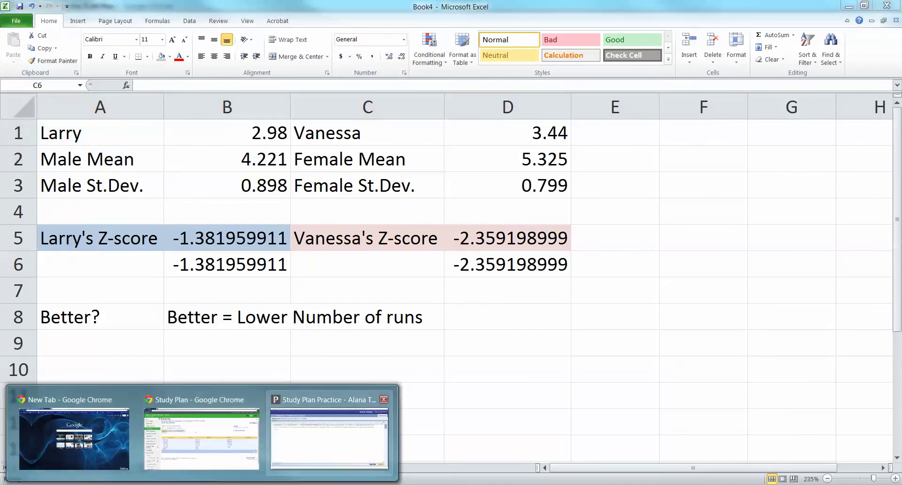
# Step: Begin the conclusion in A9 by stating the female pitcher "is the better pitcher because her z-score is lower (which means she's letting less"
pyautogui.click(100, 370)
pyautogui.click(100, 343)
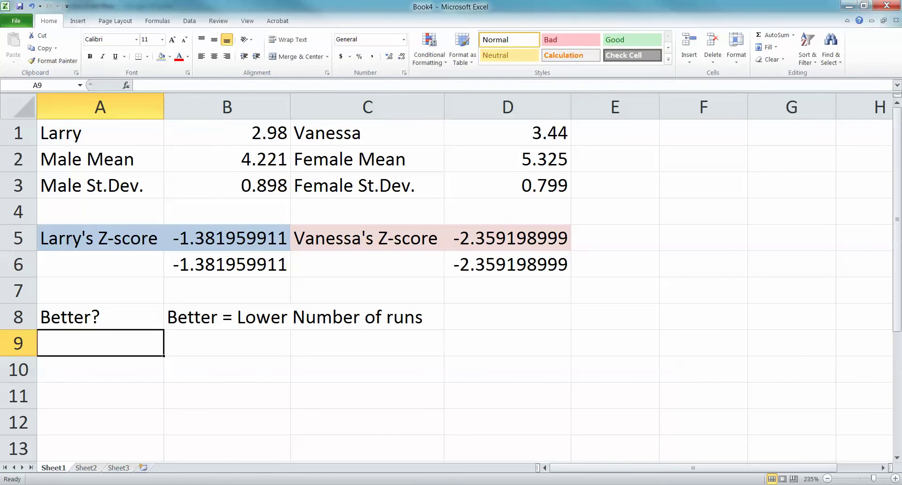
pyautogui.write('Vanessa i')
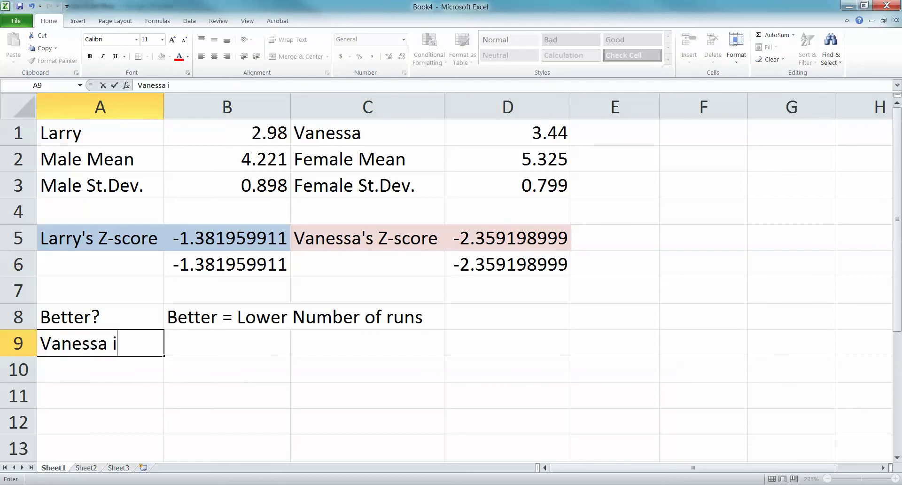
pyautogui.write('s the better ')
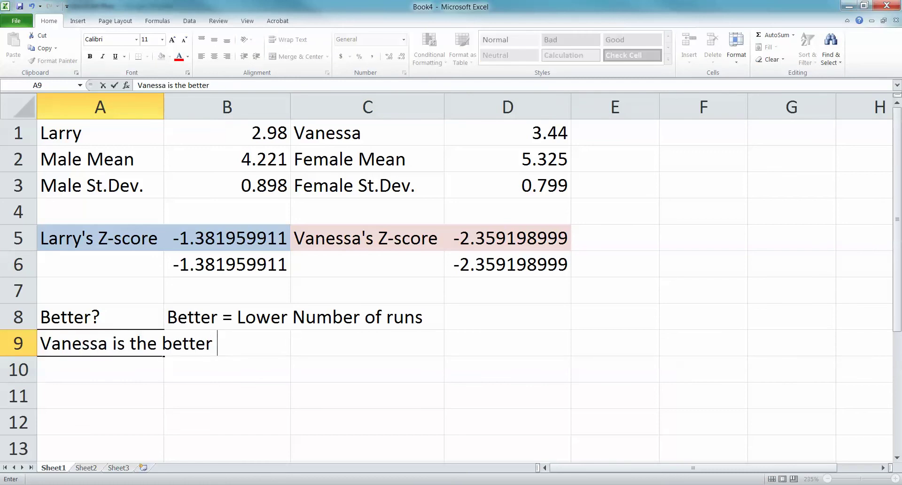
pyautogui.write('pitcher becaus')
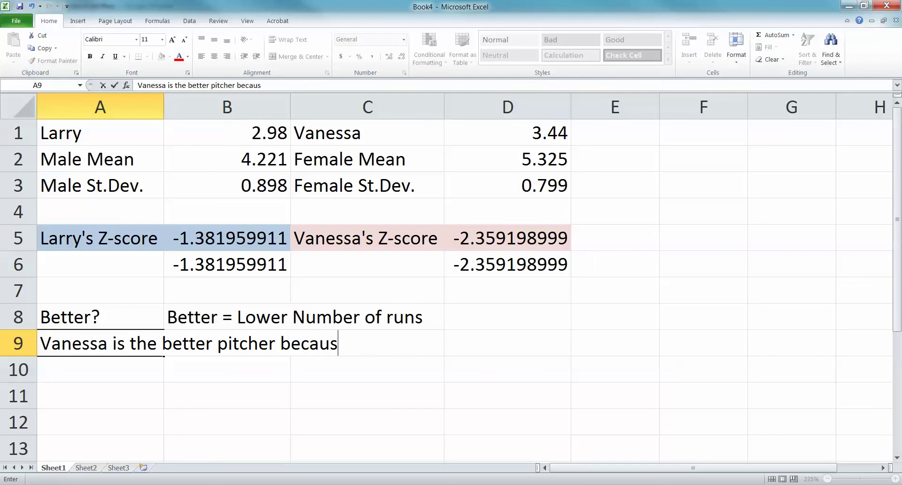
pyautogui.write('e her z-s')
pyautogui.press('BackSpace')
pyautogui.write('z-score ')
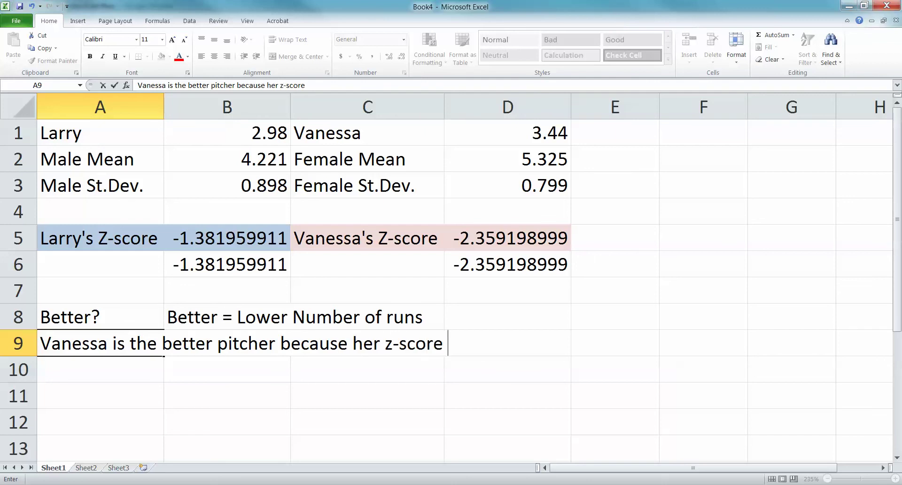
pyautogui.write('is lower (')
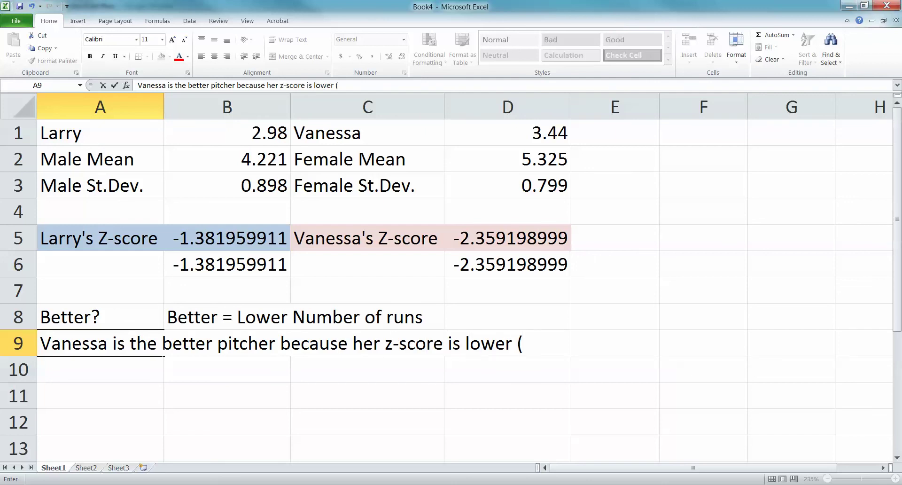
pyautogui.write('which means sh')
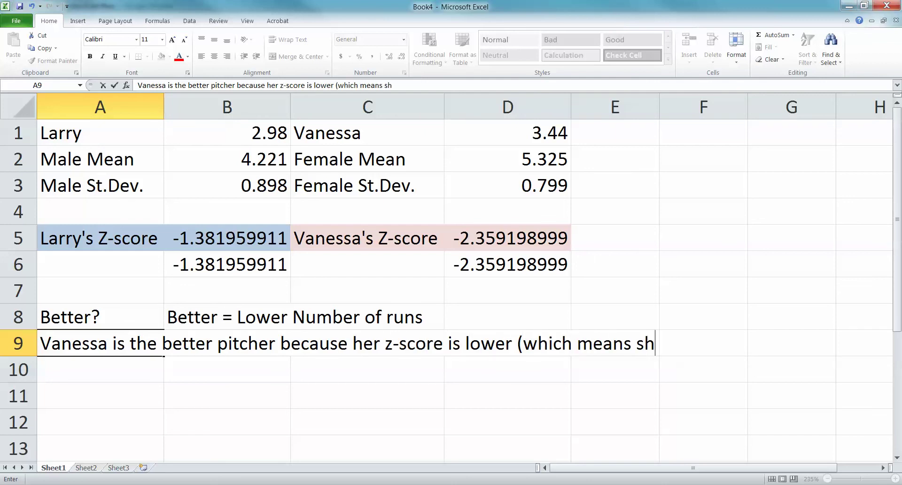
pyautogui.write("e's letting i")
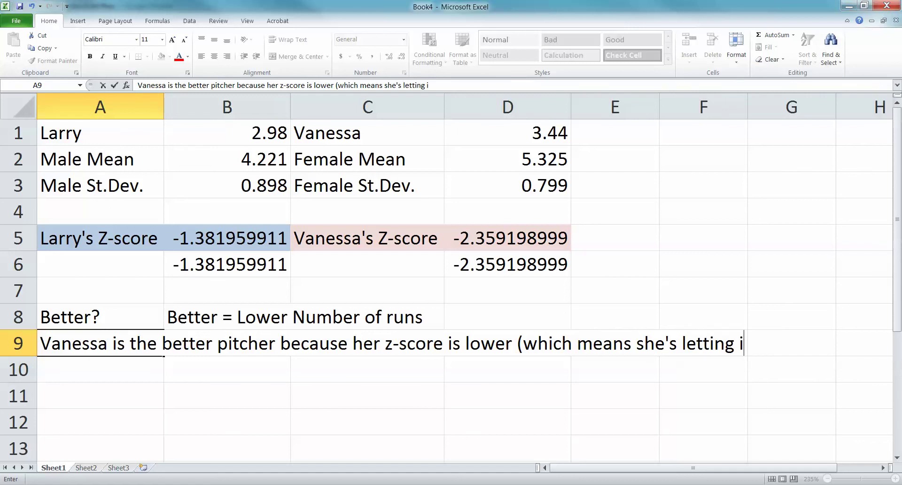
pyautogui.press('BackSpace')
pyautogui.write('less')
pyautogui.press('Return')
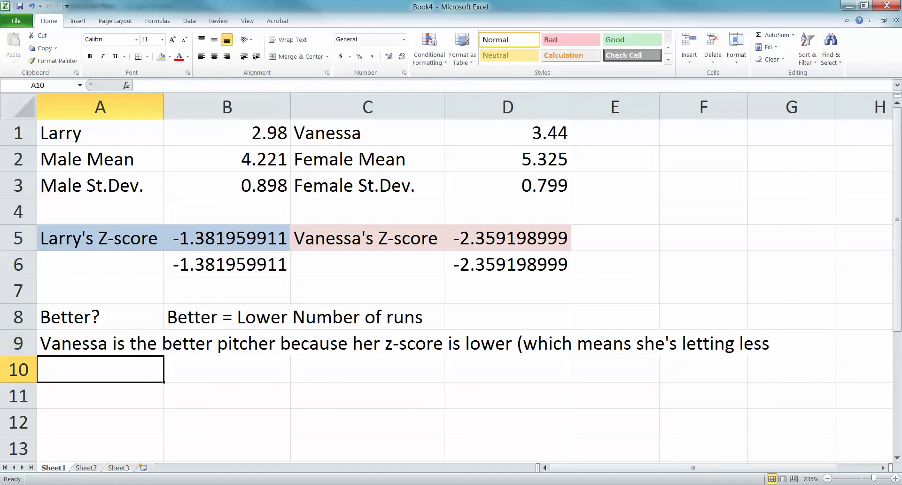
# Step: Finish the conclusion in A10 with "batters are hitting the ball when she pitches, relative to all other female pitchers)."
pyautogui.write('B')
pyautogui.press('BackSpace')
pyautogui.press('BackSpace')
pyautogui.write('batters wa')
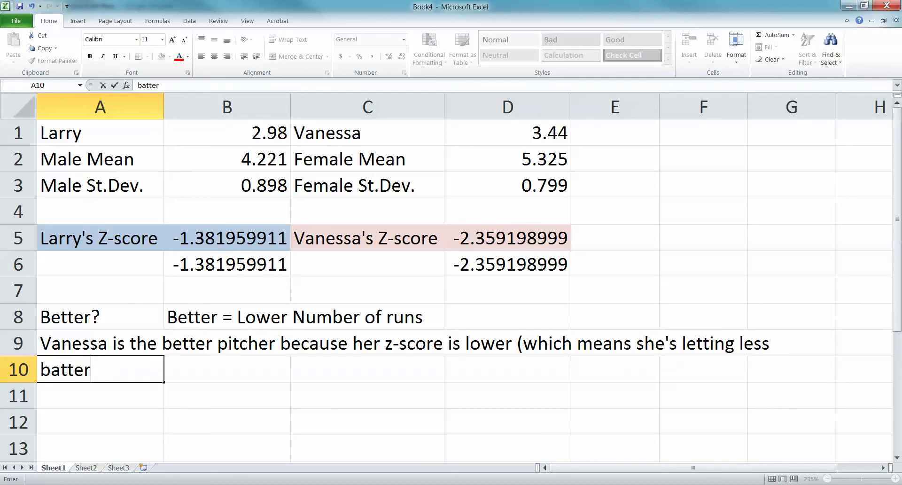
pyautogui.press('BackSpace')
pyautogui.press('BackSpace')
pyautogui.write('are higgi')
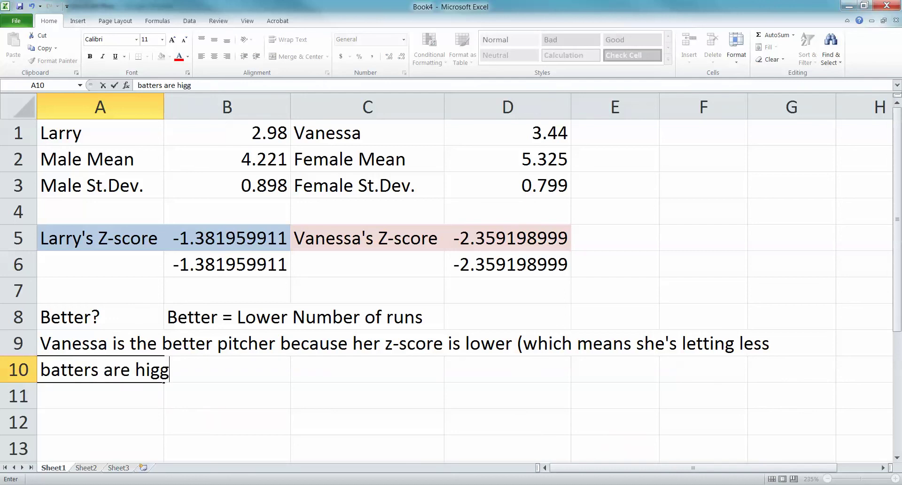
pyautogui.press('BackSpace')
pyautogui.press('BackSpace')
pyautogui.press('BackSpace')
pyautogui.write('tting the ')
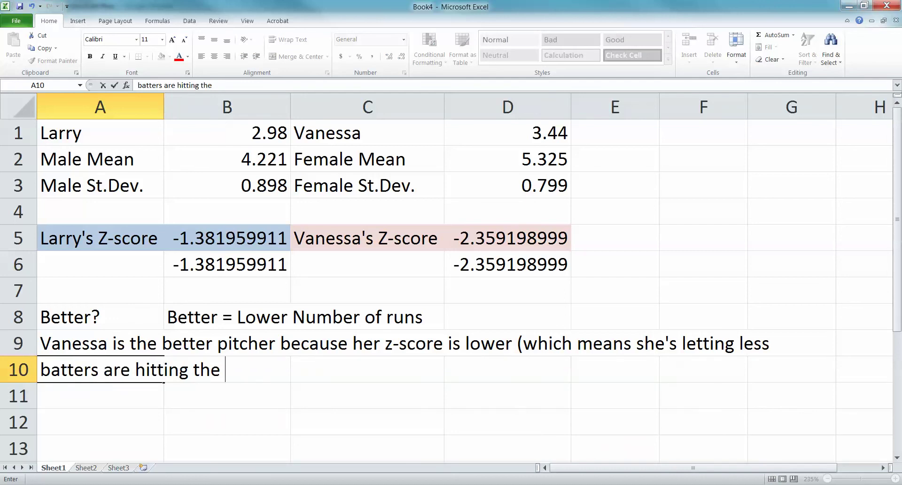
pyautogui.write('ball when ')
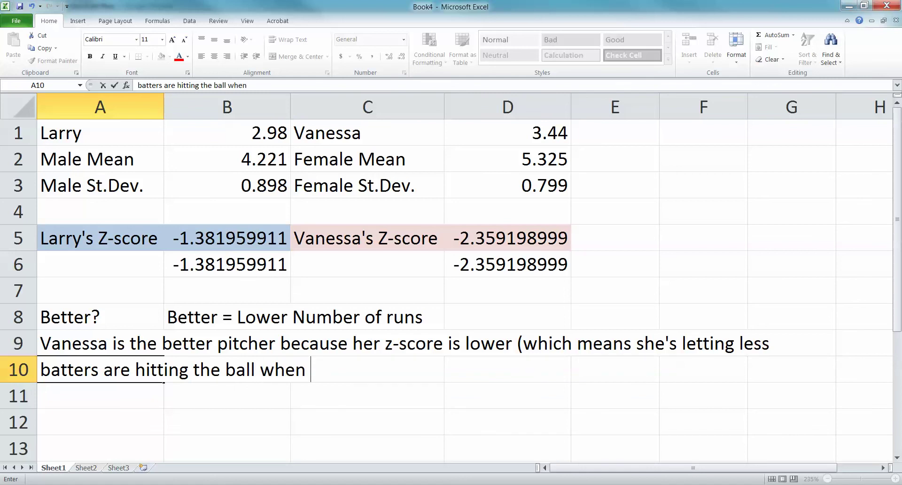
pyautogui.write('she pitches')
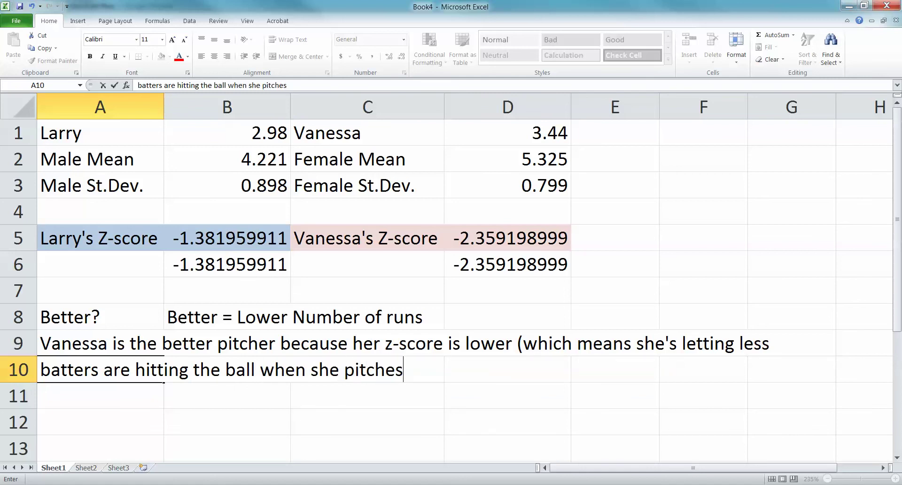
pyautogui.write(', relative to a')
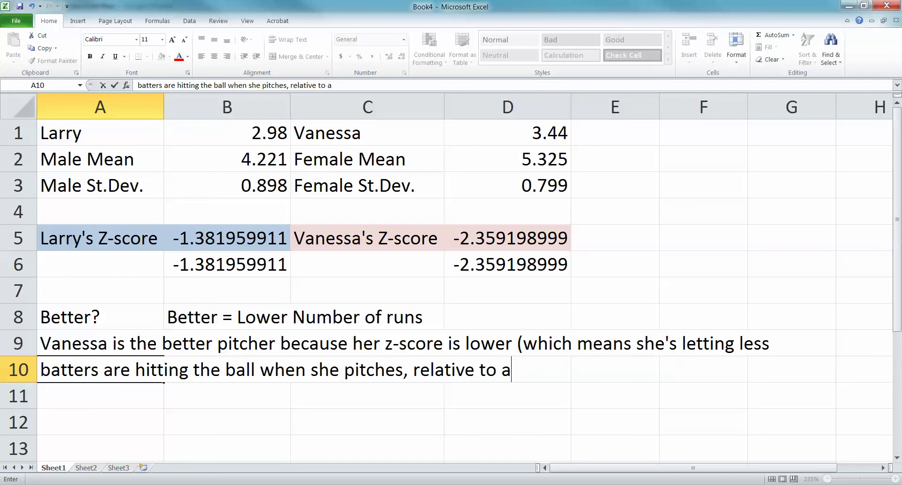
pyautogui.write('ll other female pui')
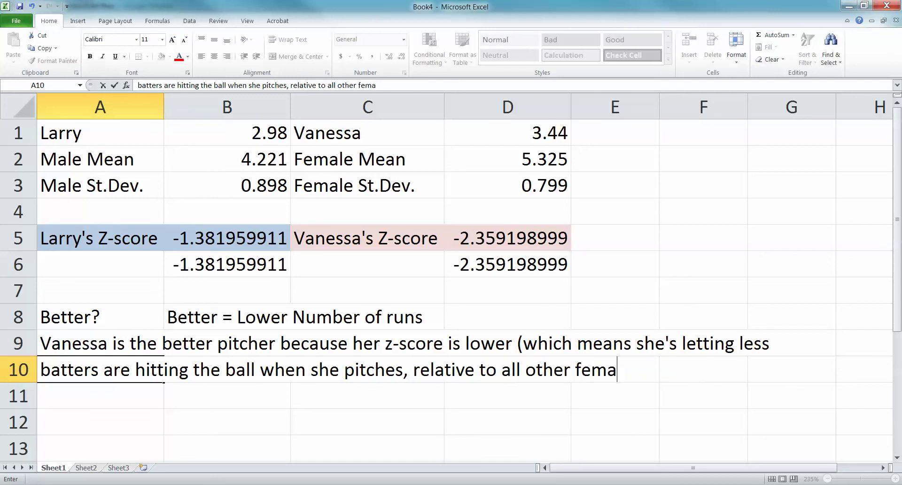
pyautogui.press('BackSpace')
pyautogui.press('BackSpace')
pyautogui.write('itchers).')
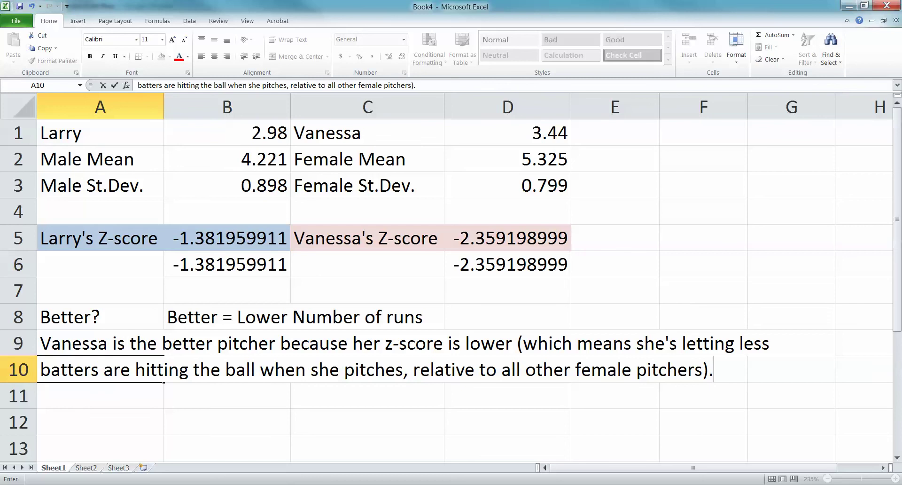
pyautogui.press('Return')
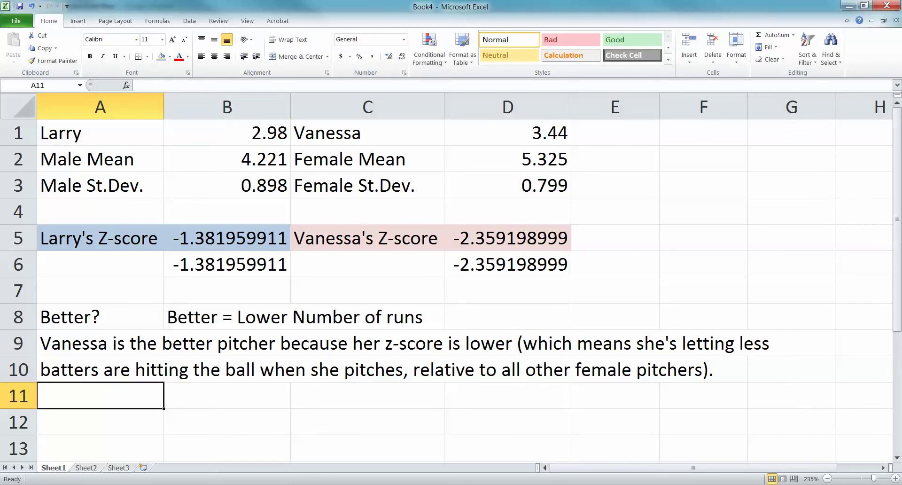
# Step: Shade the two-line conclusion in A9:G10 with a light red fill
pyautogui.moveTo(94, 342); pyautogui.dragTo(798, 371)
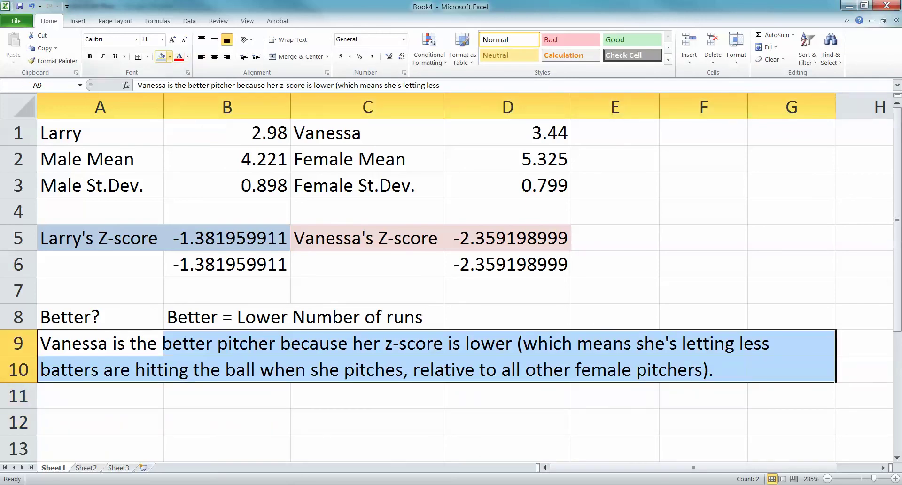
pyautogui.click(169, 56)
pyautogui.click(207, 95)
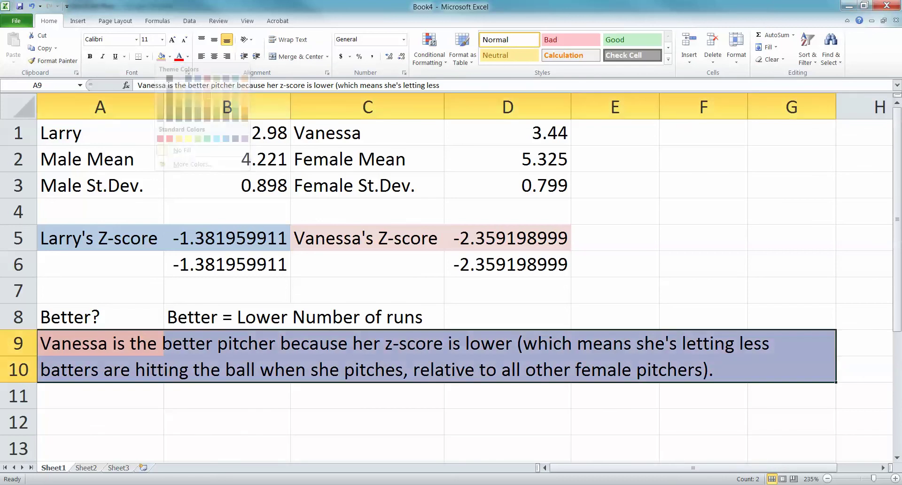
pyautogui.click(227, 317)
# Step: Shade the female pitcher's z-score label and value in C5:D5 with the same light red fill as the conclusion
pyautogui.moveTo(507, 238); pyautogui.dragTo(399, 218)
pyautogui.click(399, 238)
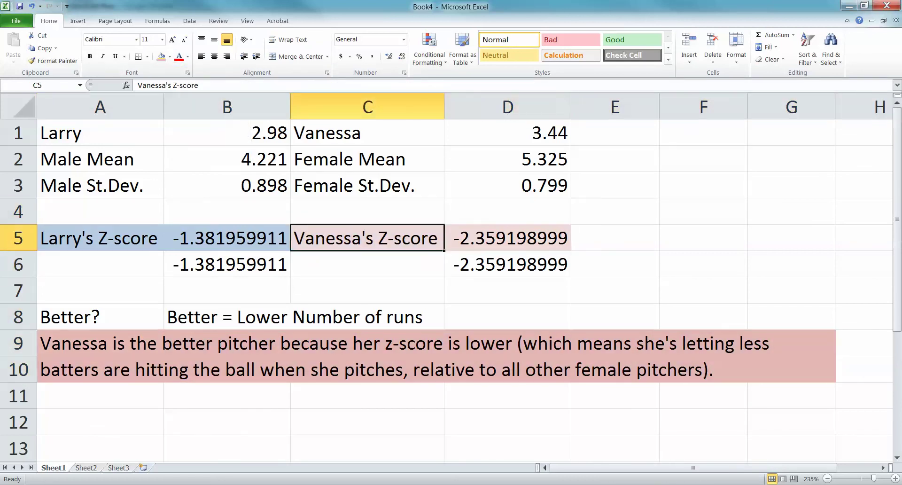
pyautogui.moveTo(507, 237); pyautogui.dragTo(399, 238)
pyautogui.click(161, 56)
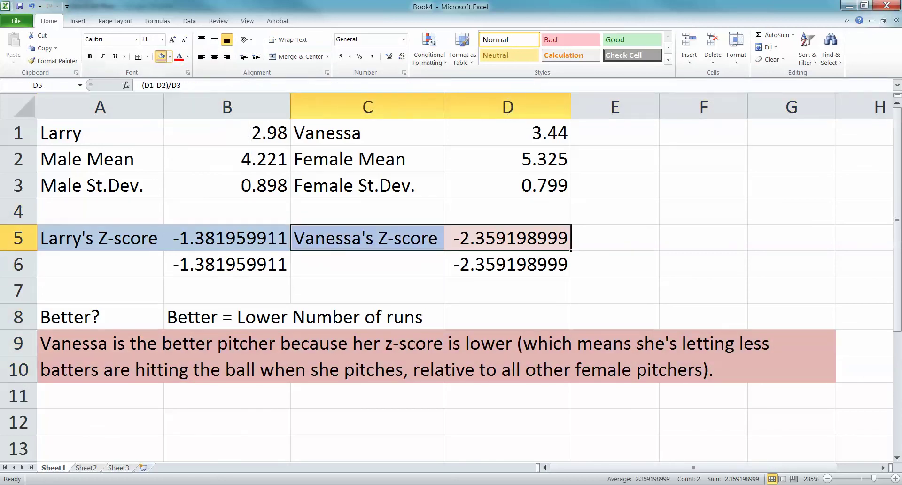
pyautogui.click(227, 264)
pyautogui.click(367, 290)
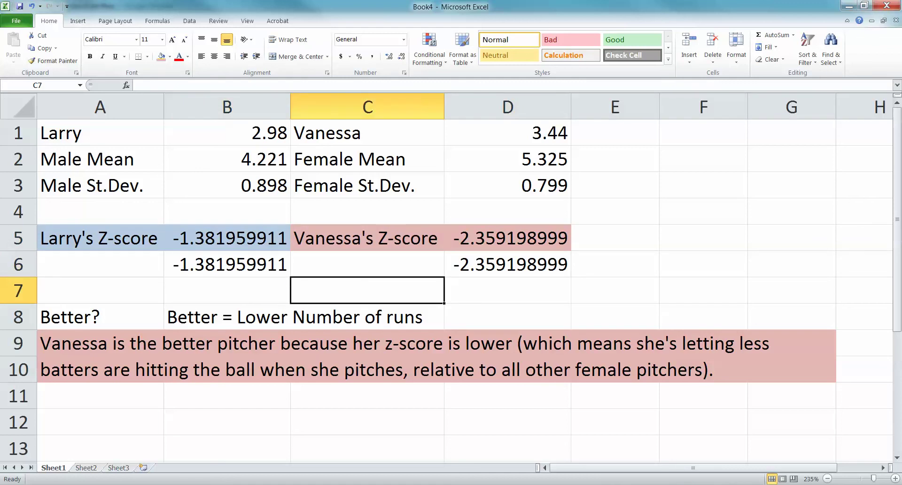
# Step: Recheck the male pitcher's ERA in A1:B1 against the z-score in B5
pyautogui.moveTo(227, 132); pyautogui.dragTo(100, 132)
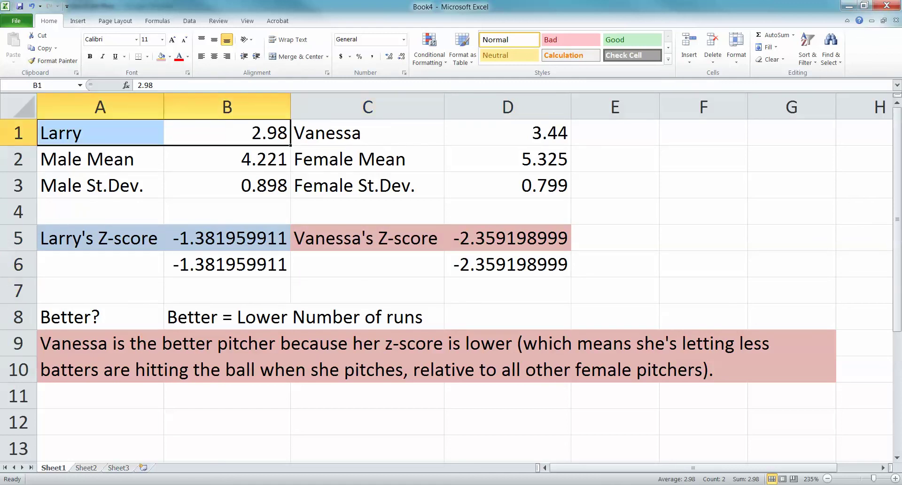
pyautogui.click(226, 237)
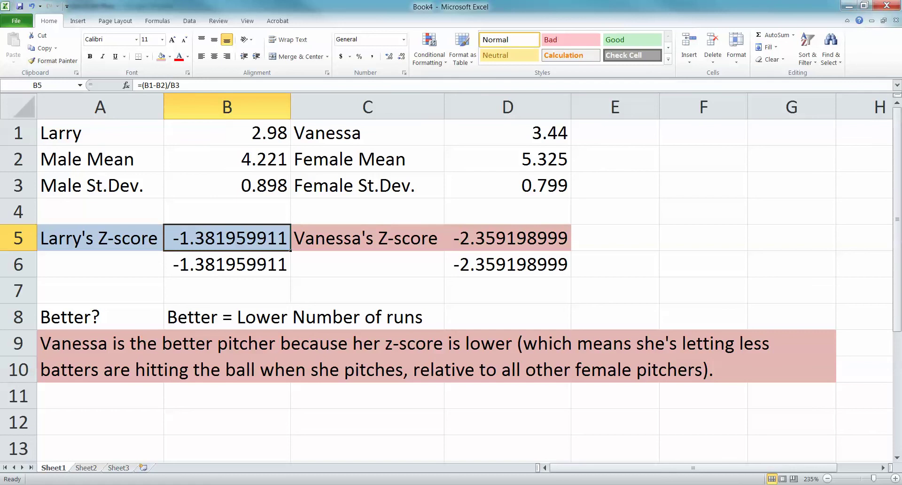
# Step: Switch to the Study Plan Practice window in Chrome and reveal all remaining parts of the worked z-score example to check the answer
pyautogui.moveTo(94, 484)
pyautogui.click(335, 433)
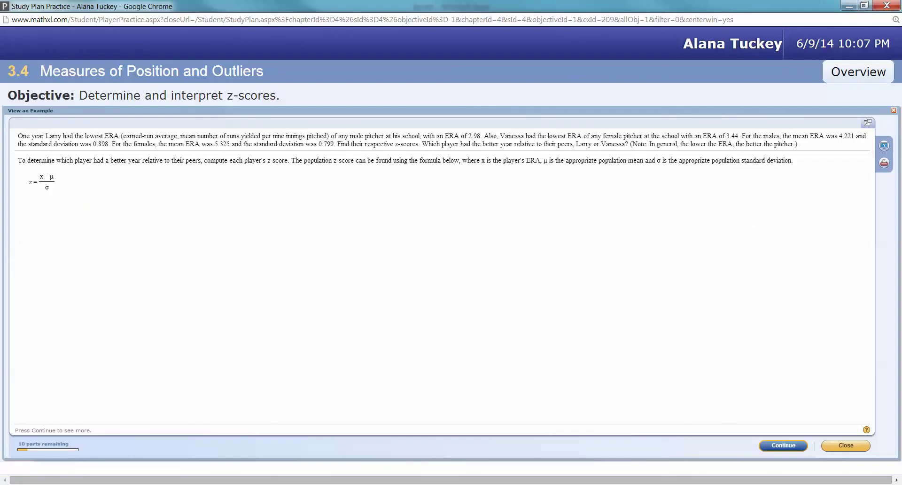
pyautogui.press('Return')
pyautogui.press('Return')
pyautogui.press('Return')
pyautogui.press('Return')
pyautogui.press('Return')
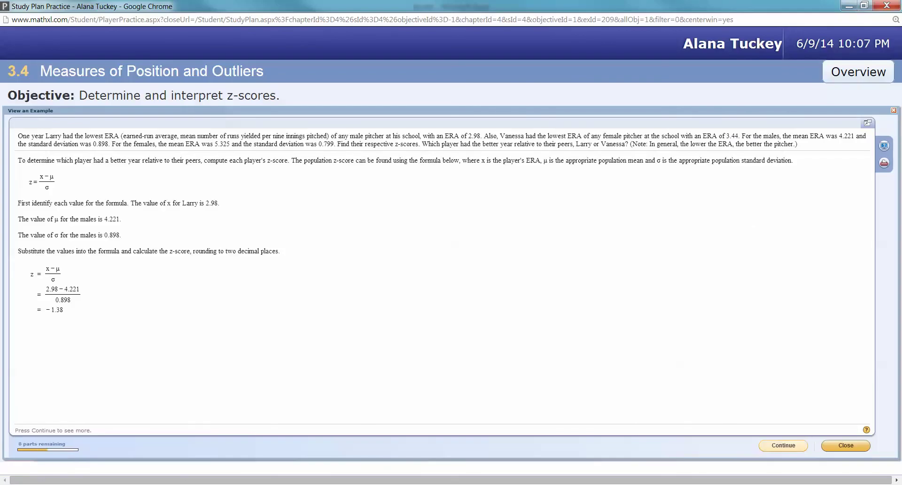
pyautogui.press('Return')
pyautogui.press('Return')
pyautogui.press('Return')
pyautogui.press('Return')
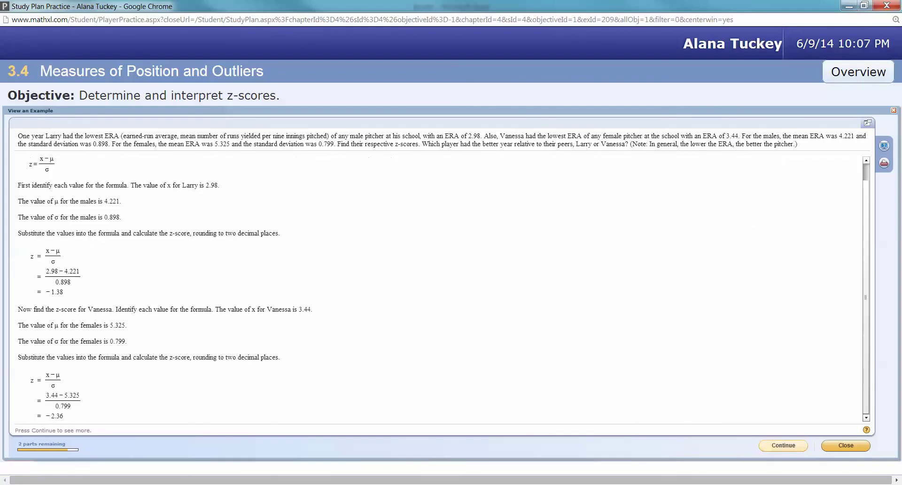
pyautogui.press('Return')
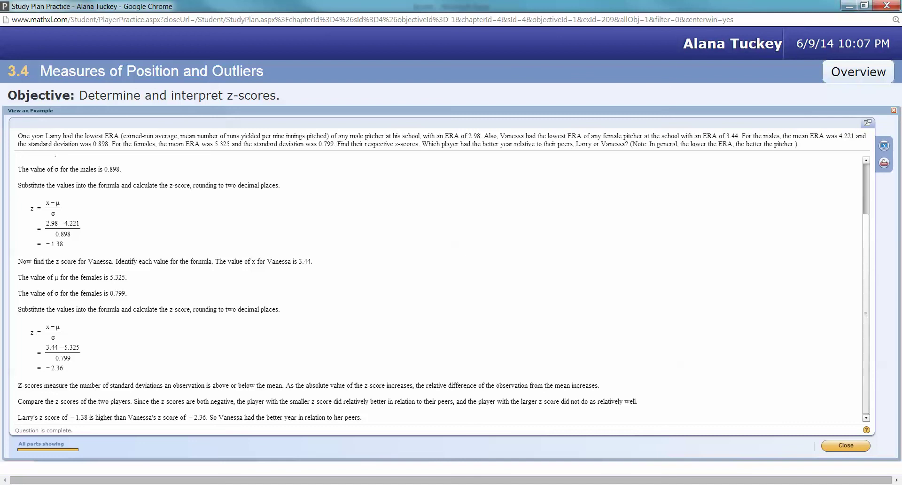
# Step: Check both z-score calculations in TI-SmartView and return to the Excel workbook
pyautogui.click(247, 483)
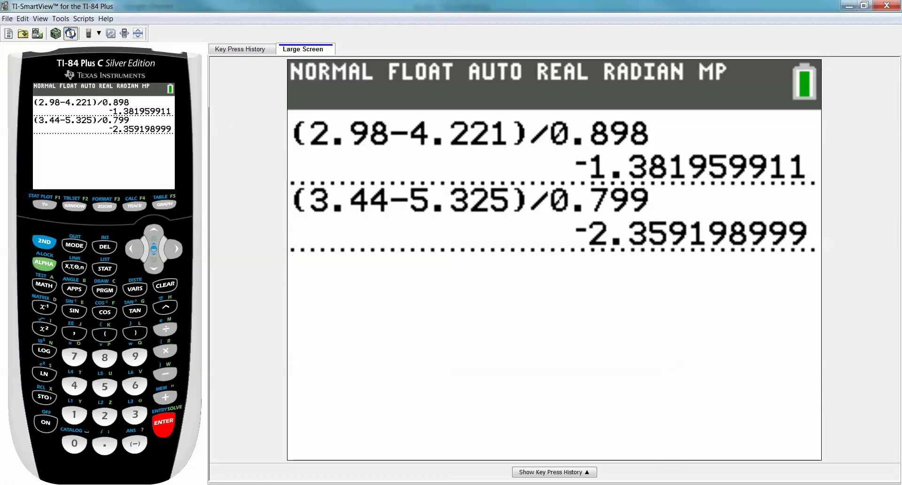
pyautogui.hotkey('alt', 'Tab')
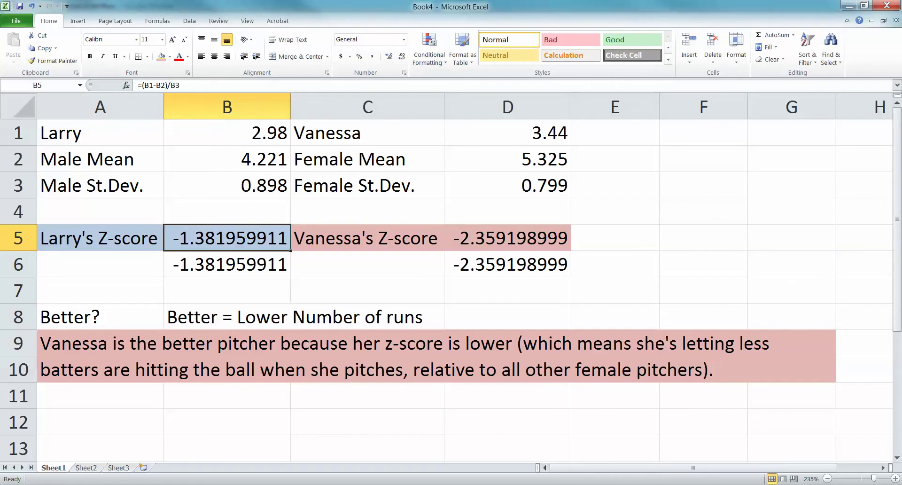
pyautogui.click(367, 289)
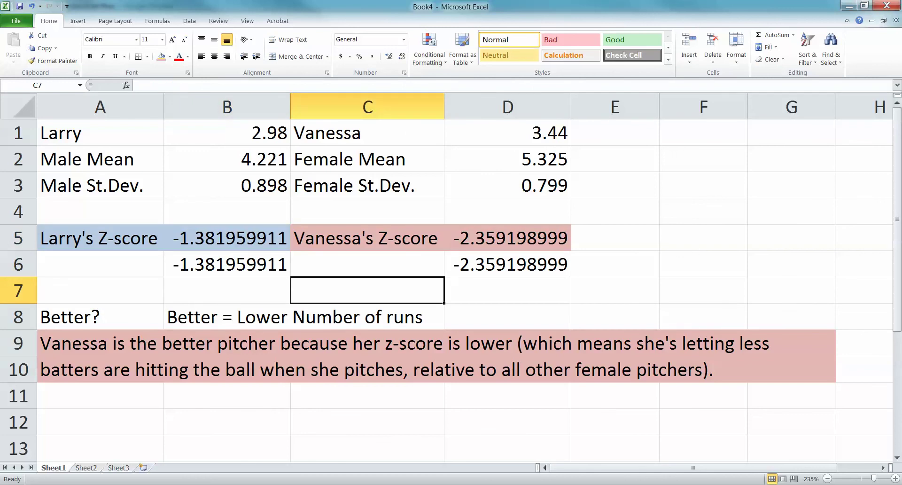
pyautogui.click(100, 421)
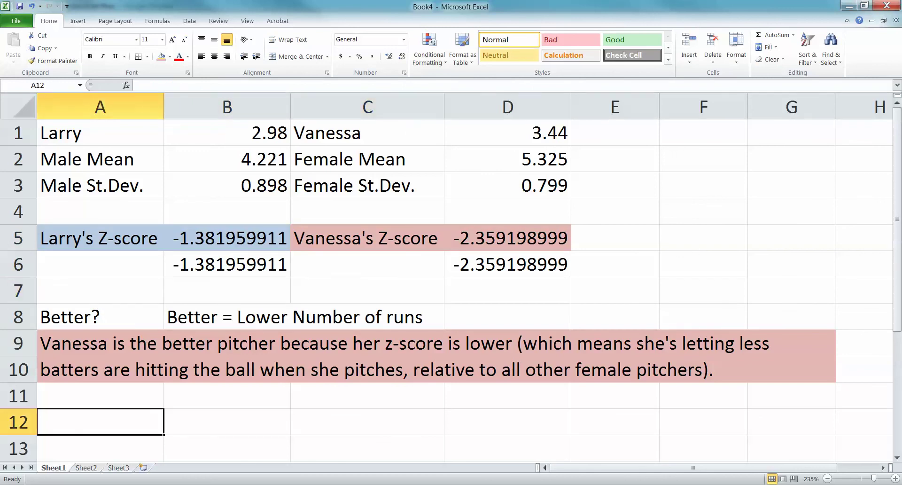